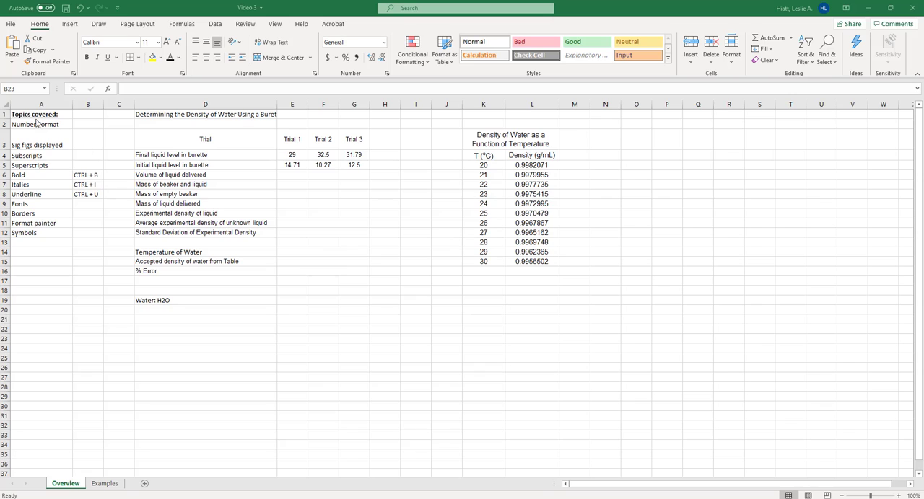
Examine the burette reading labels in column D and their trial values in rows 4 and 5
click(35, 123)
click(314, 203)
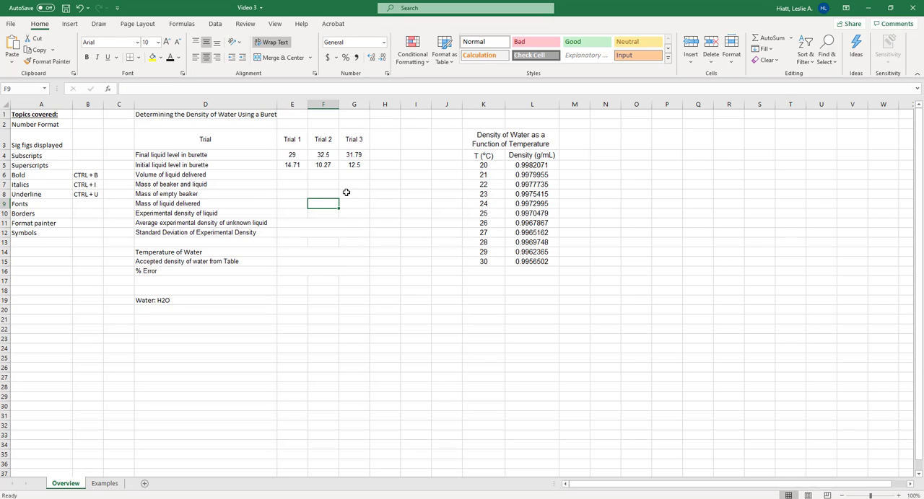
click(216, 156)
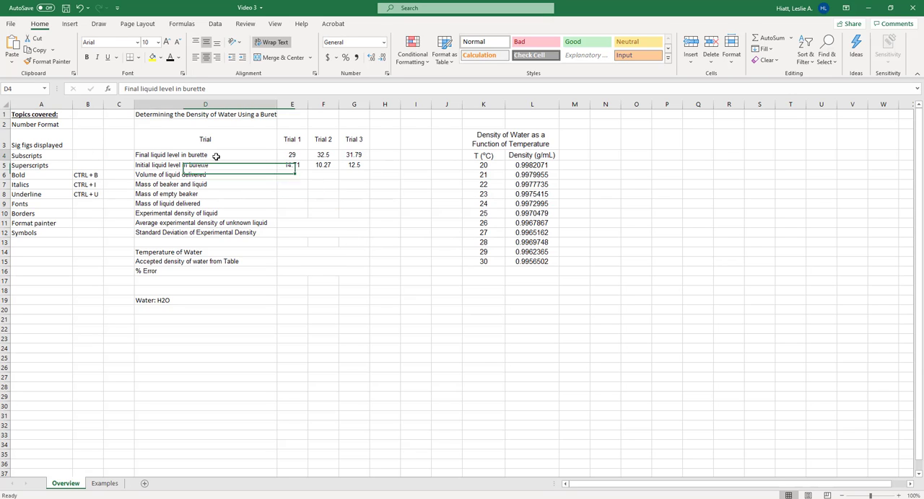
click(292, 156)
drag(323, 156, 365, 155)
click(231, 165)
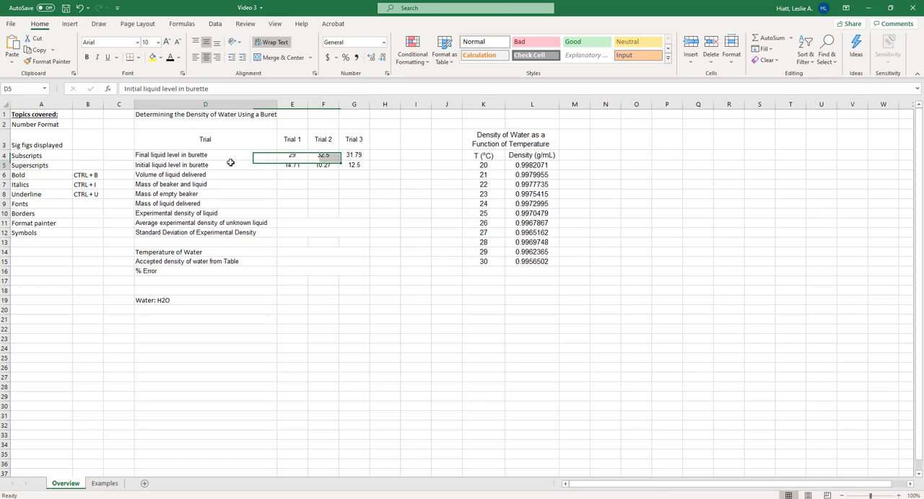
click(217, 156)
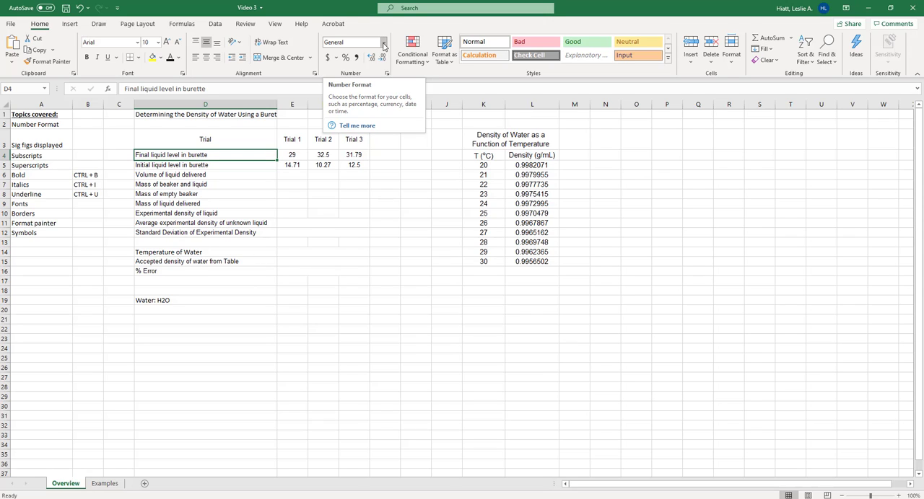
click(338, 156)
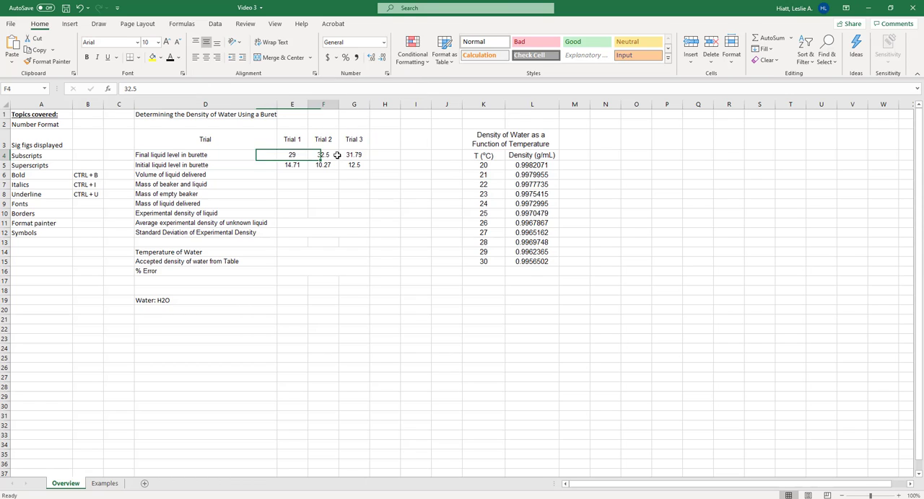
click(266, 155)
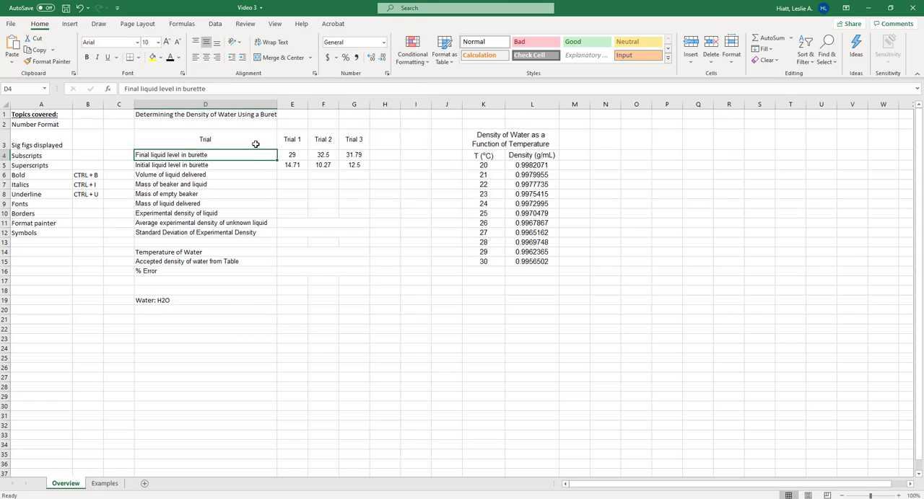
Format the row labels in D3:D19 as Text
drag(255, 143, 234, 302)
click(383, 42)
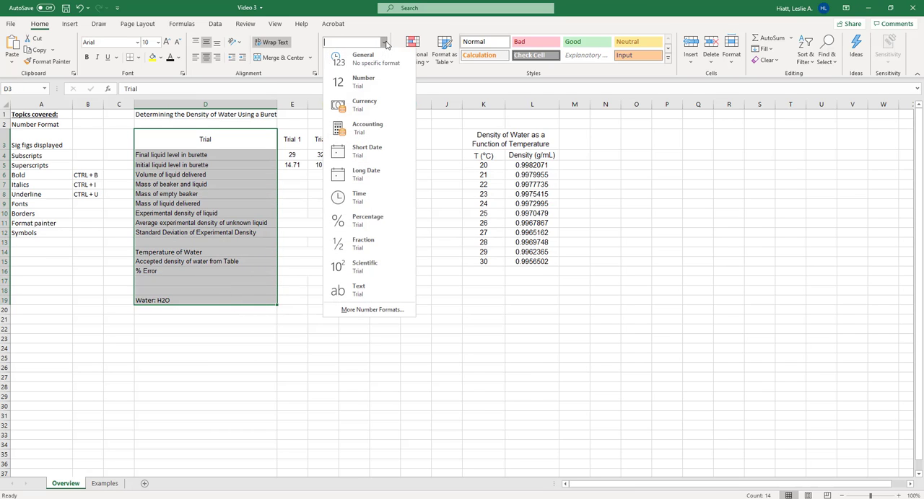
click(359, 291)
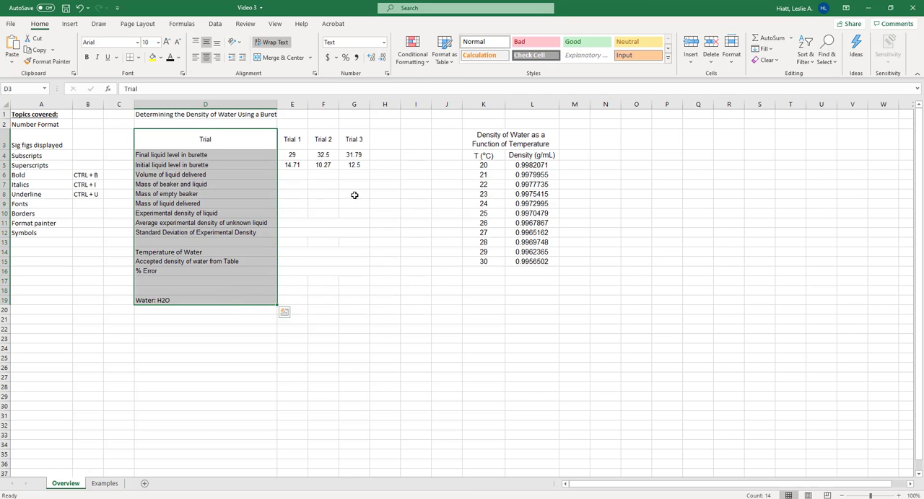
Apply the Number format to the burette readings in E4:G5
drag(292, 155, 353, 165)
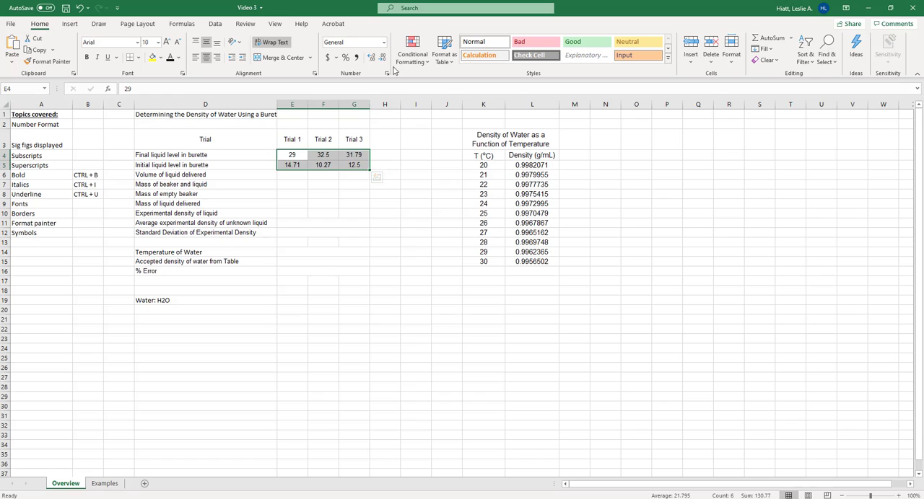
click(383, 42)
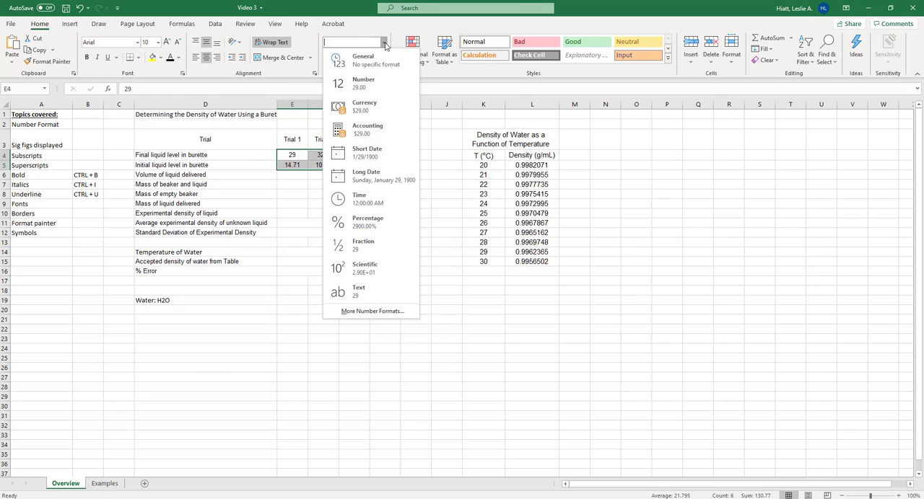
click(373, 86)
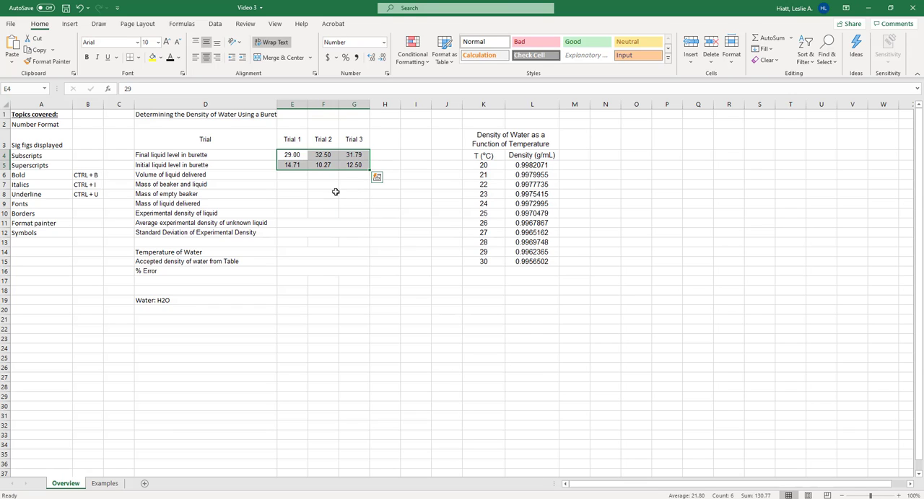
drag(294, 155, 359, 165)
click(383, 42)
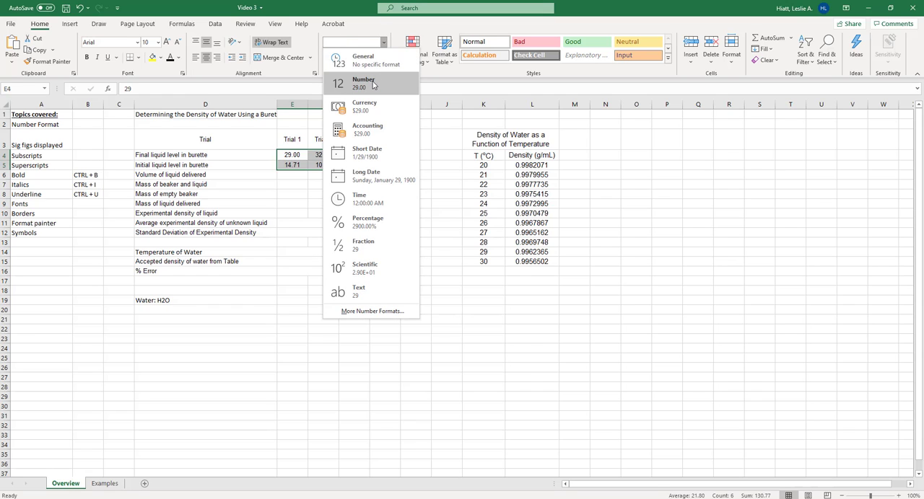
click(372, 85)
click(368, 205)
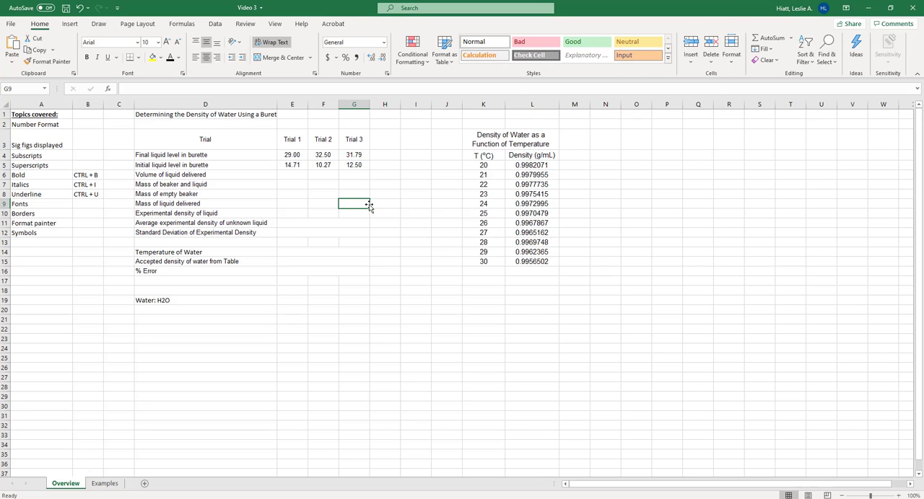
click(384, 45)
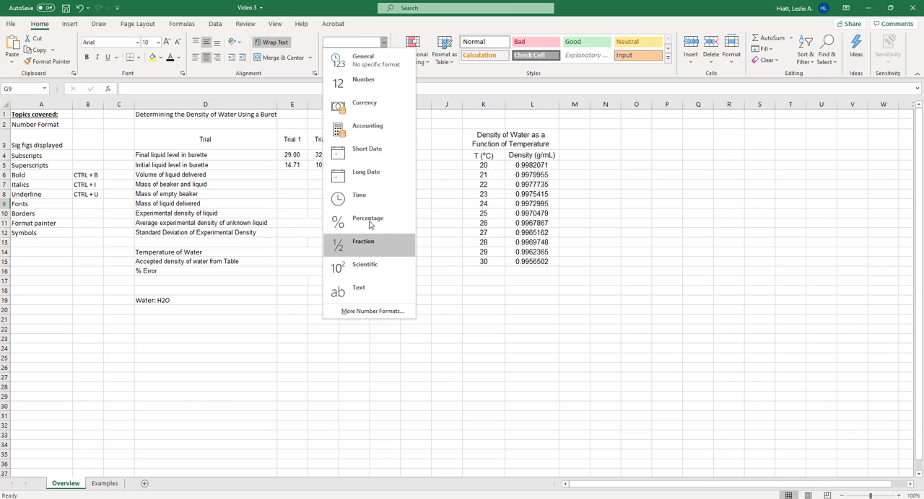
click(353, 5)
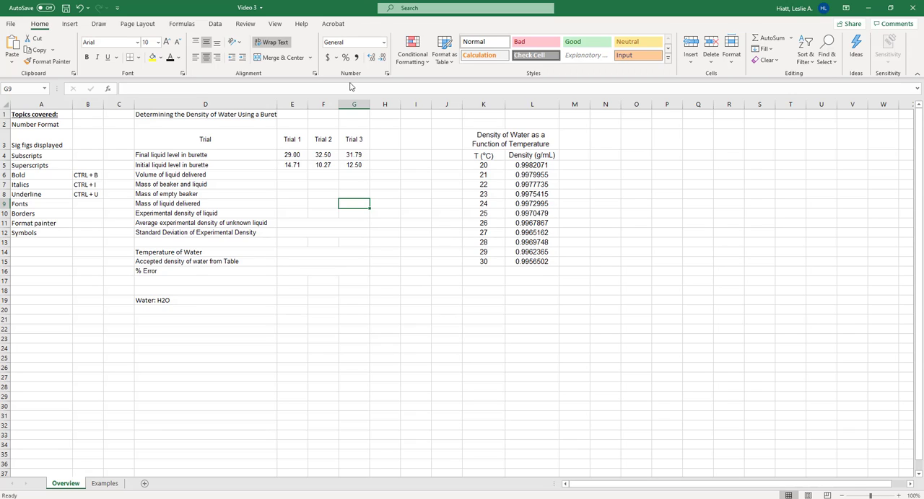
Return E4:G5 to the General format and try entering 29.00 as Trial 1's final liquid level in E4
drag(299, 154, 367, 167)
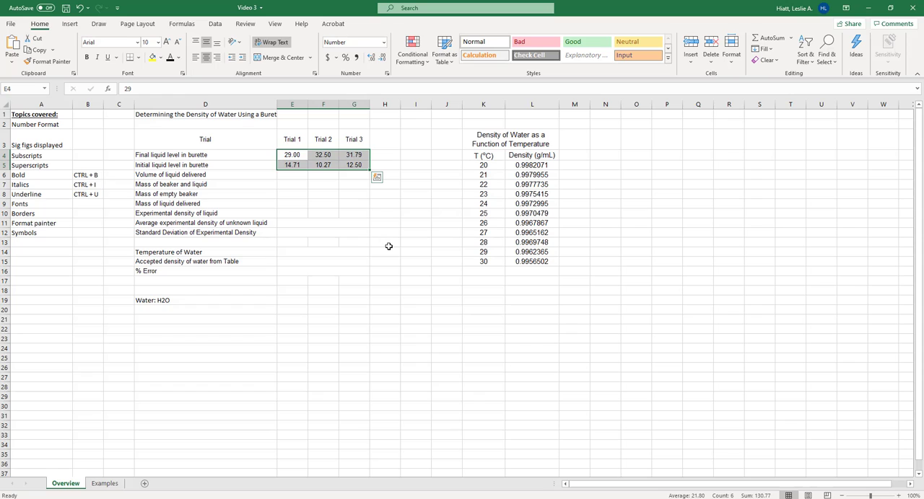
key(ctrl+shift+grave)
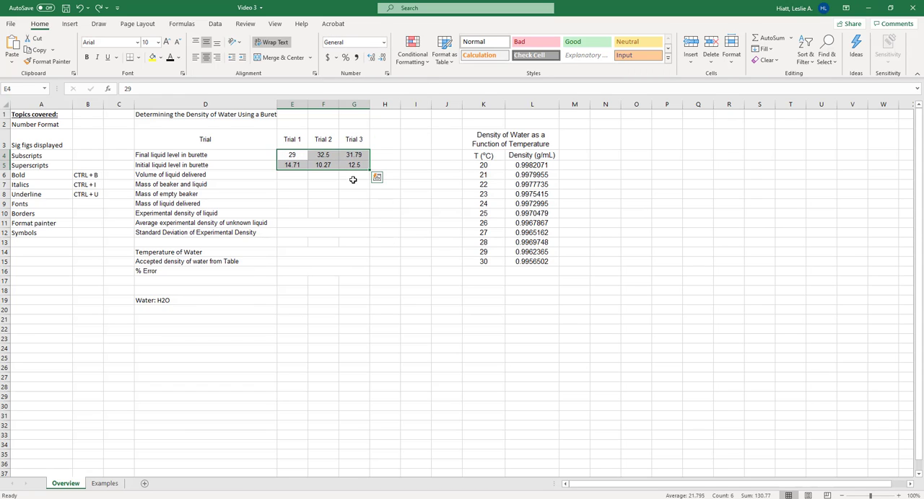
click(291, 156)
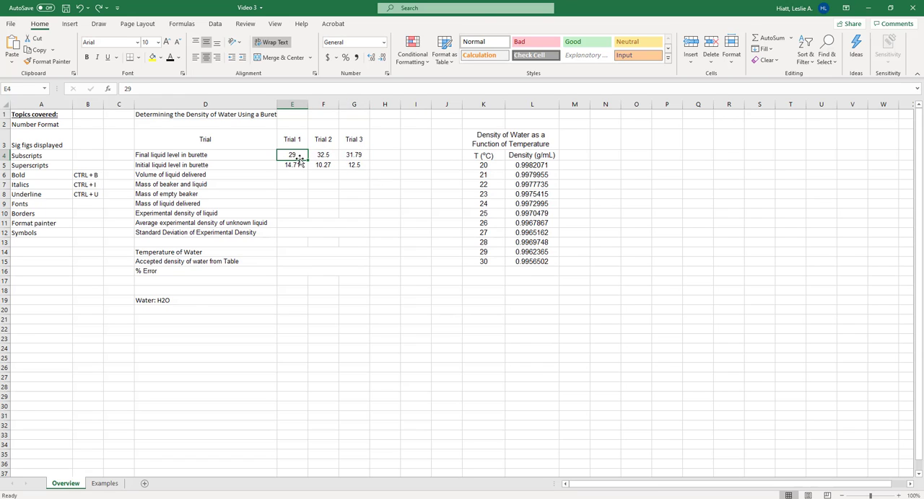
text(29.00)
key(Return)
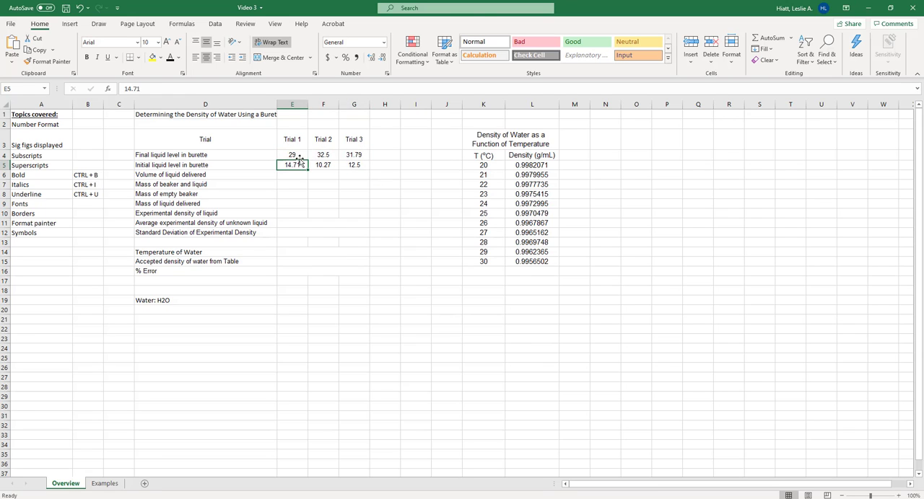
click(300, 157)
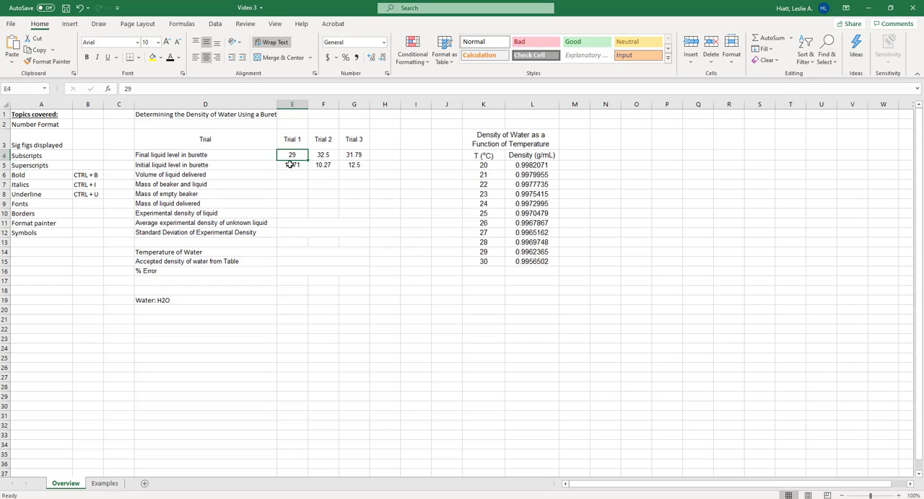
Format the burette readings in E4:G5 as Number, trying one decimal place before settling on two
drag(291, 156, 364, 168)
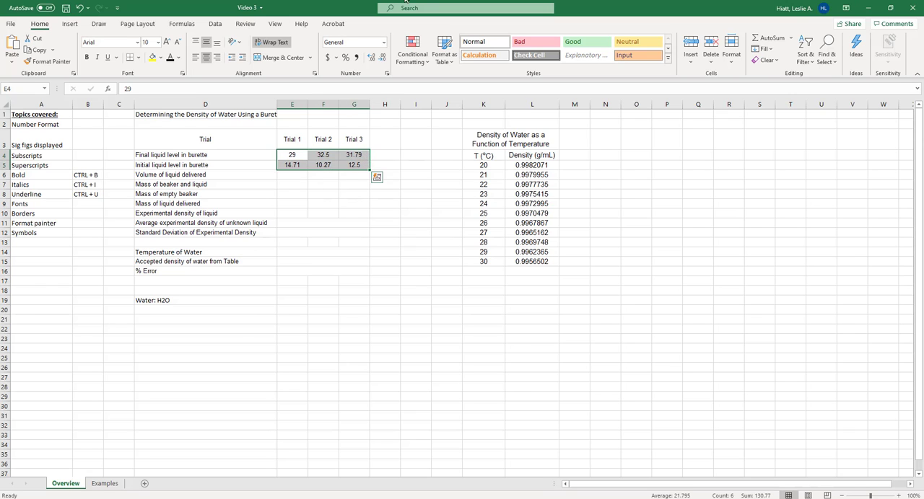
click(384, 41)
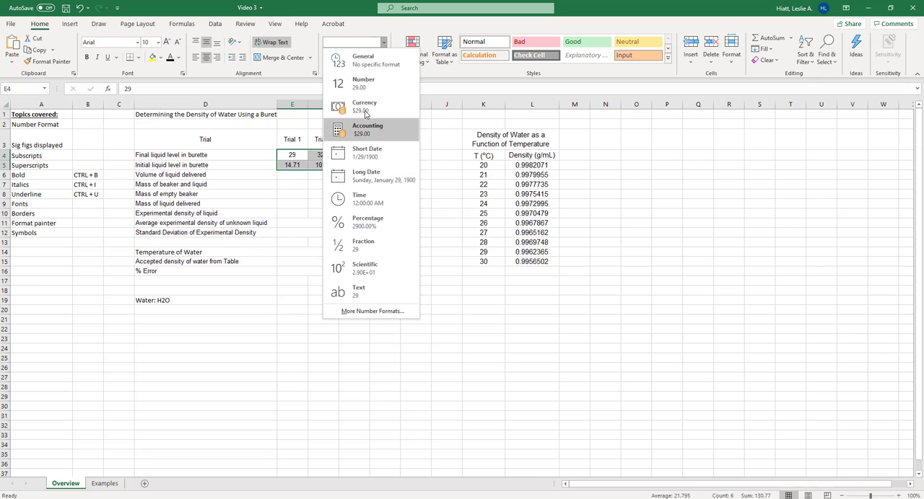
click(361, 84)
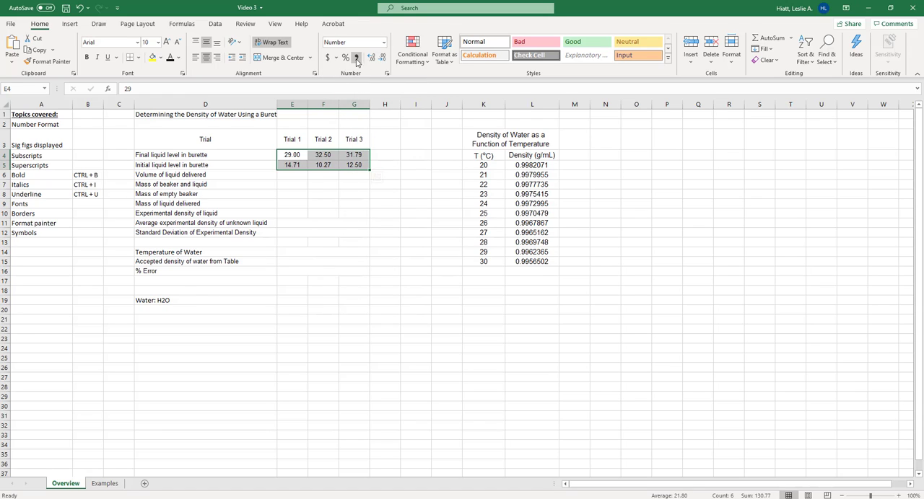
click(383, 57)
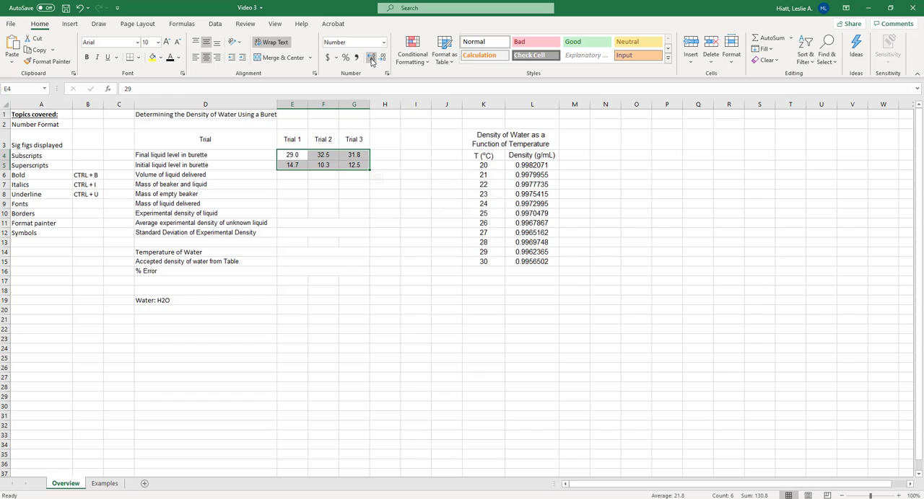
click(371, 58)
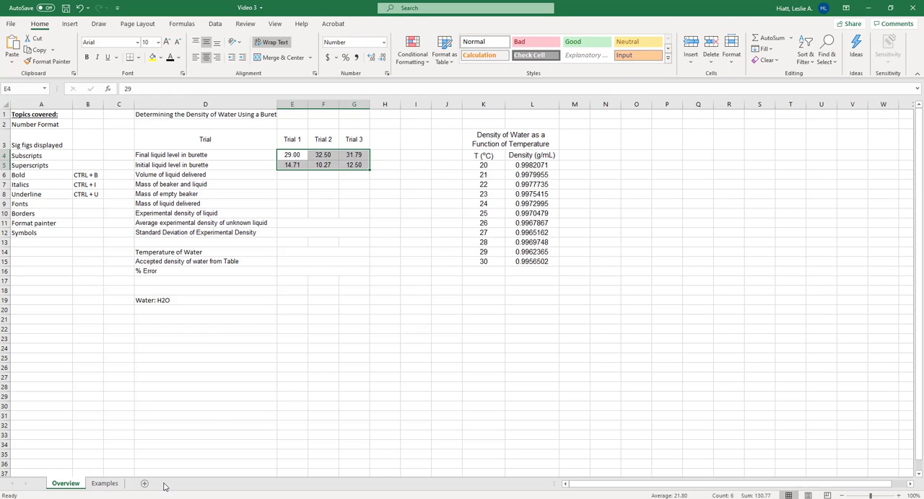
Open the Examples sheet and examine the subscripted electrolysis equation in A2
click(104, 483)
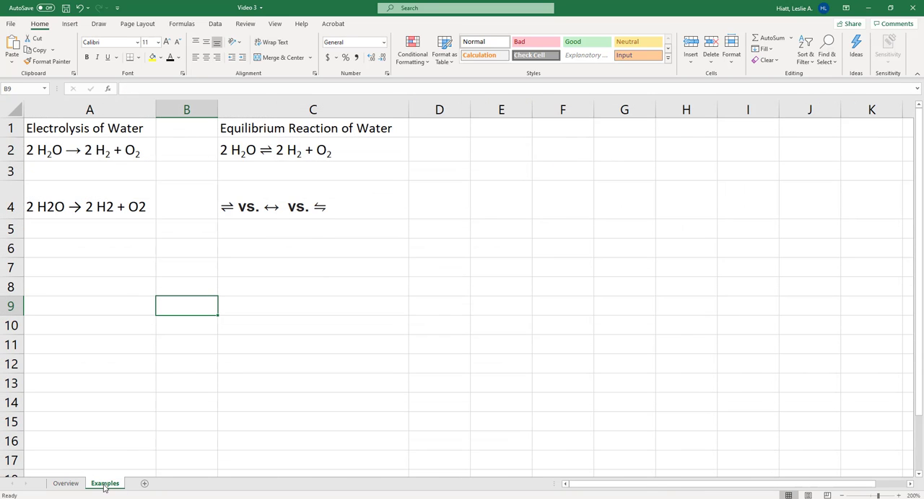
click(109, 289)
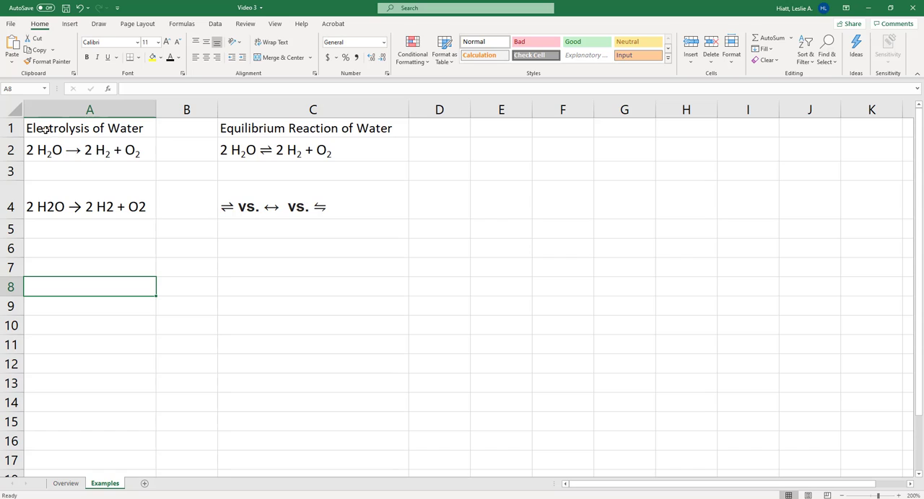
click(137, 150)
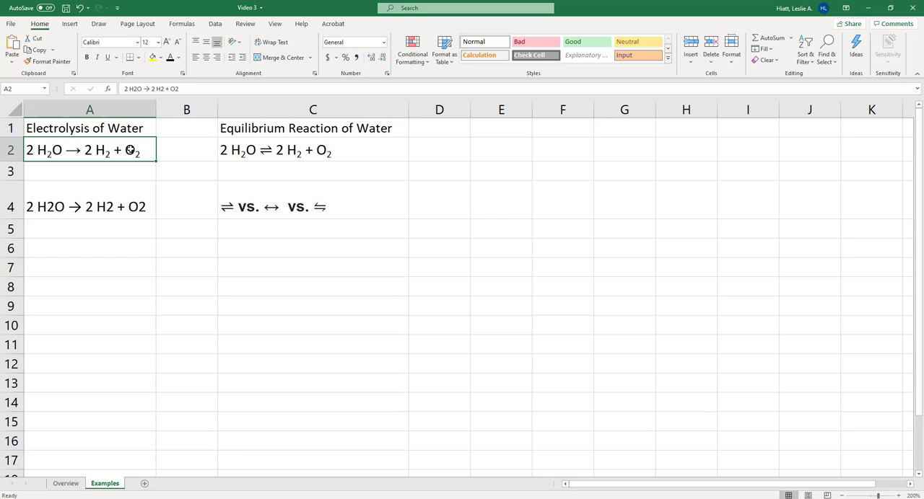
Select the reaction arrow in A4's equation and look up the Arrows subset of the Calibri symbols, leaving the equation unedited
click(96, 209)
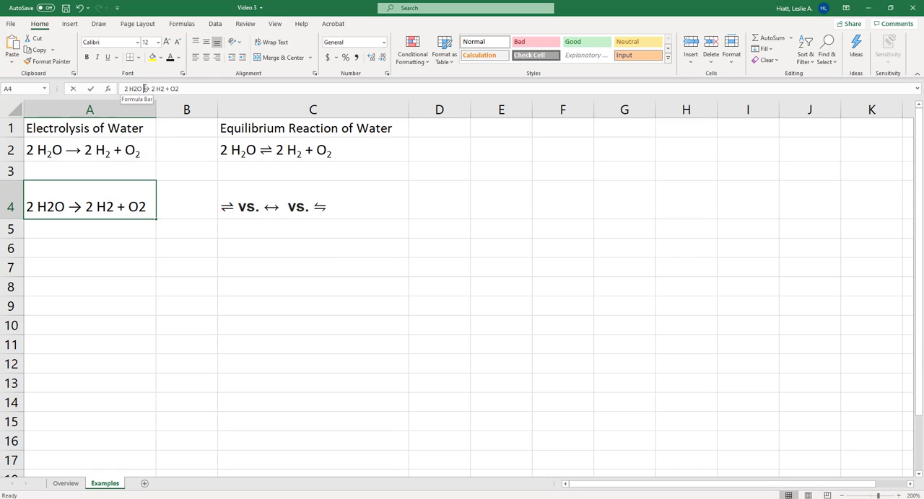
drag(144, 88, 148, 88)
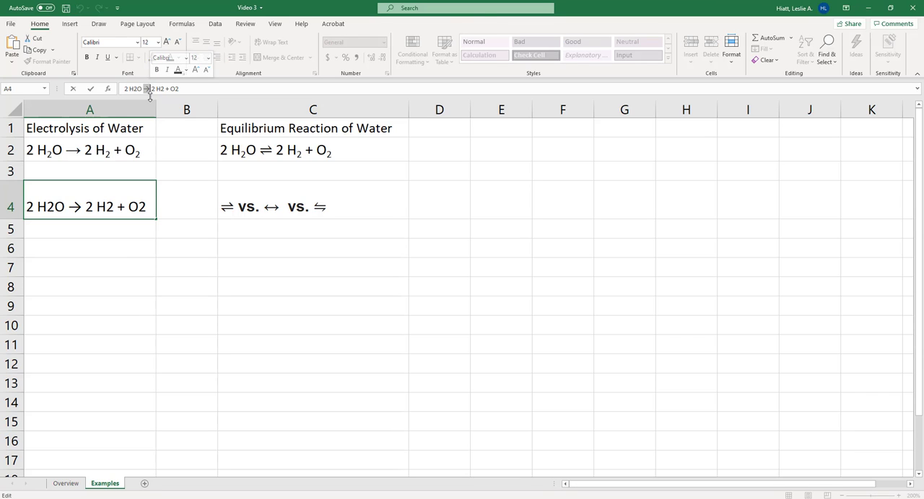
click(69, 23)
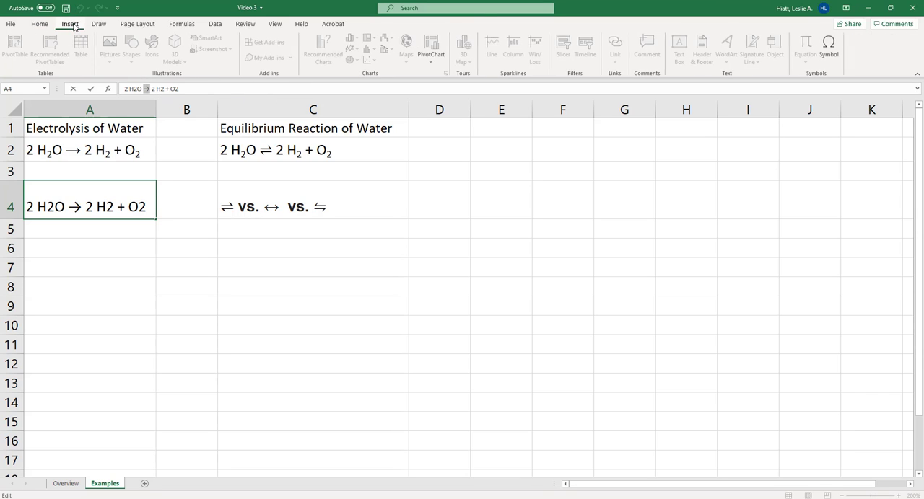
click(830, 43)
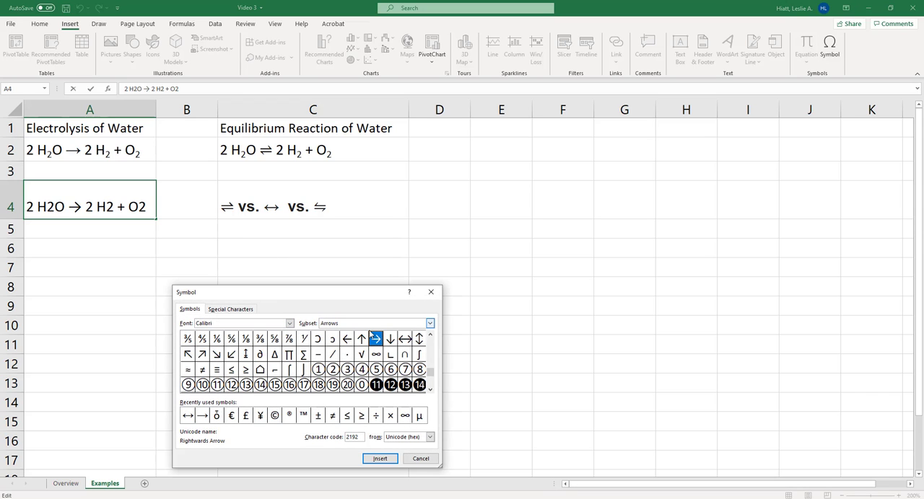
drag(430, 373, 435, 342)
click(430, 324)
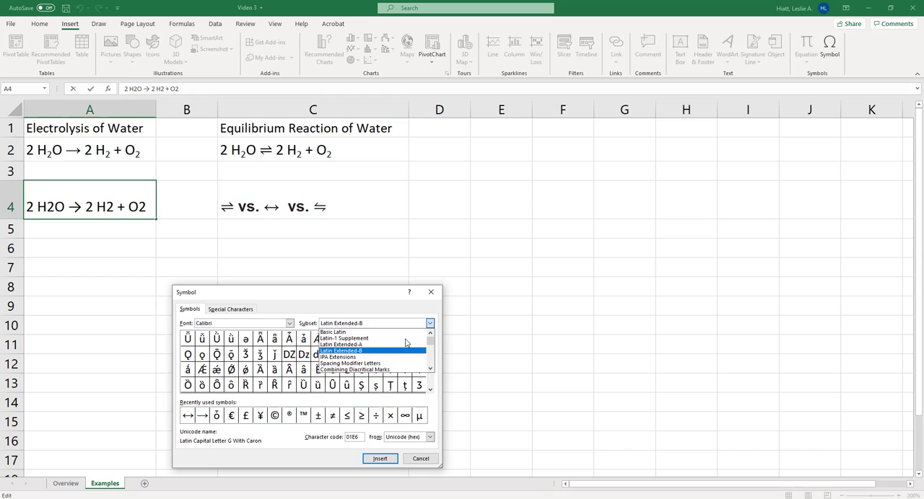
scroll(383, 350, down, 2)
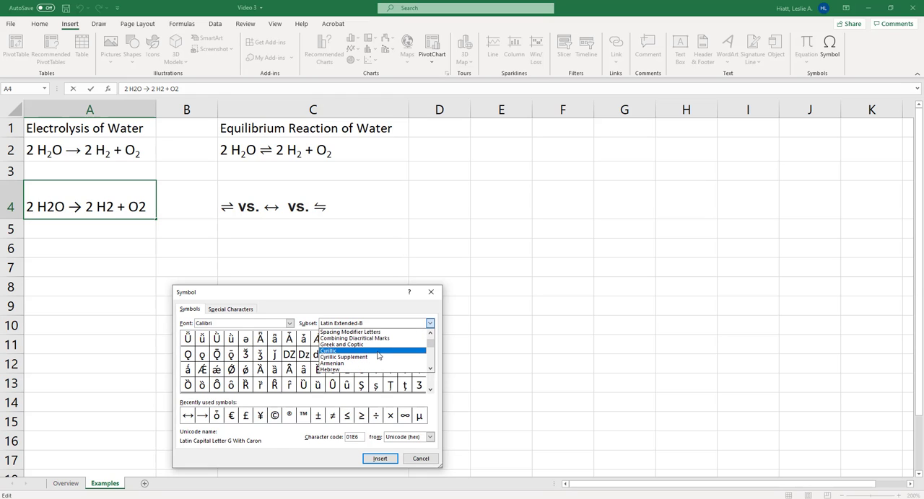
scroll(383, 352, down, 5)
scroll(377, 354, down, 4)
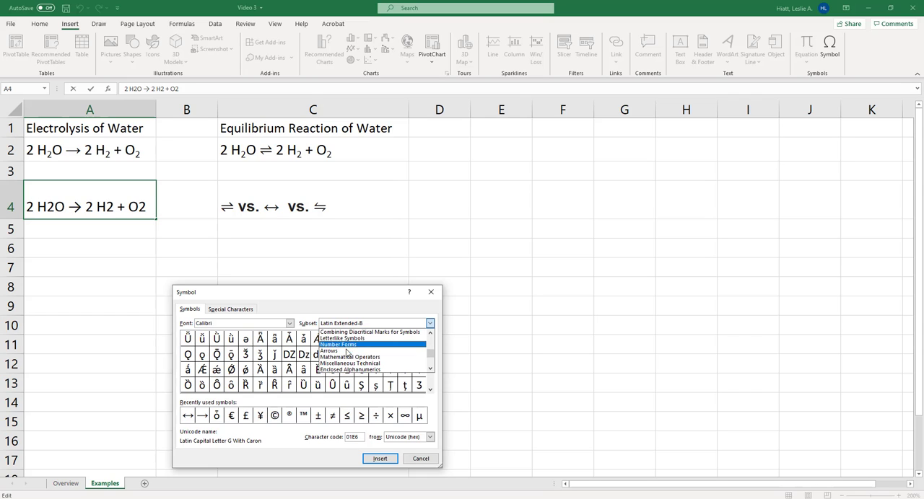
click(377, 351)
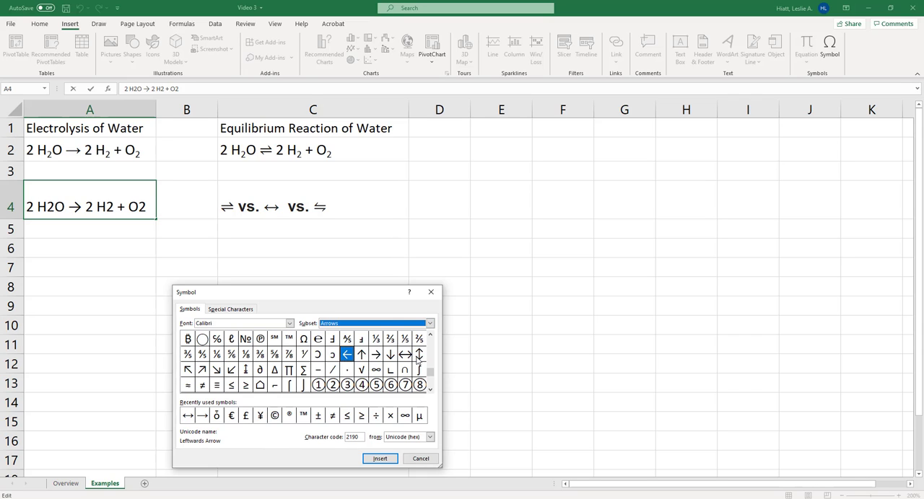
click(380, 459)
click(421, 459)
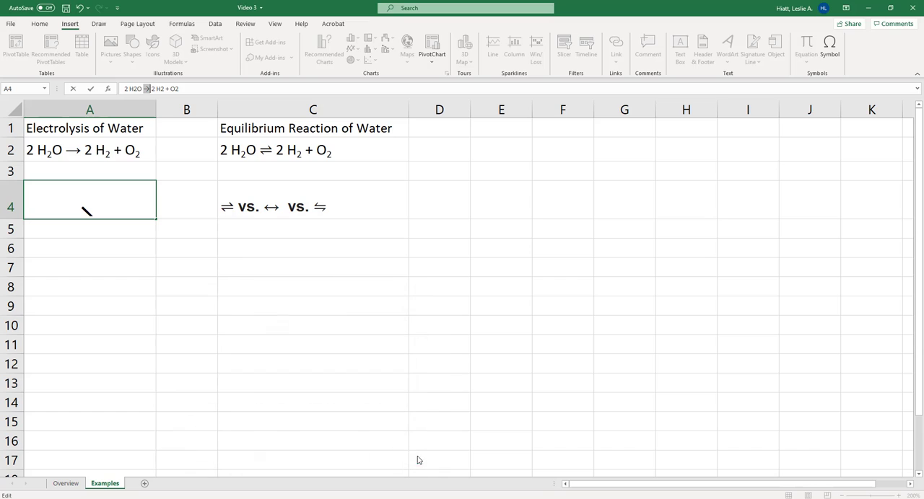
click(246, 324)
key(ctrl+z)
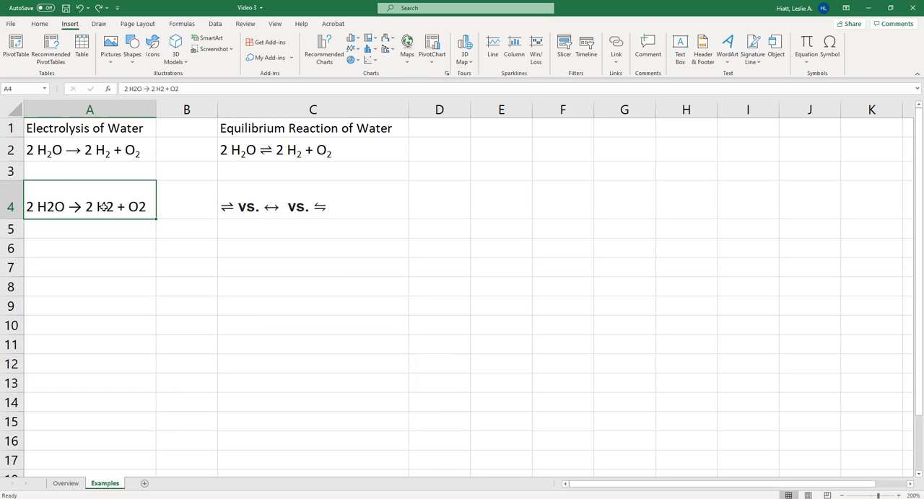
Browse the Arial symbol set for an equilibrium arrow, then close the Symbol dialog
click(836, 59)
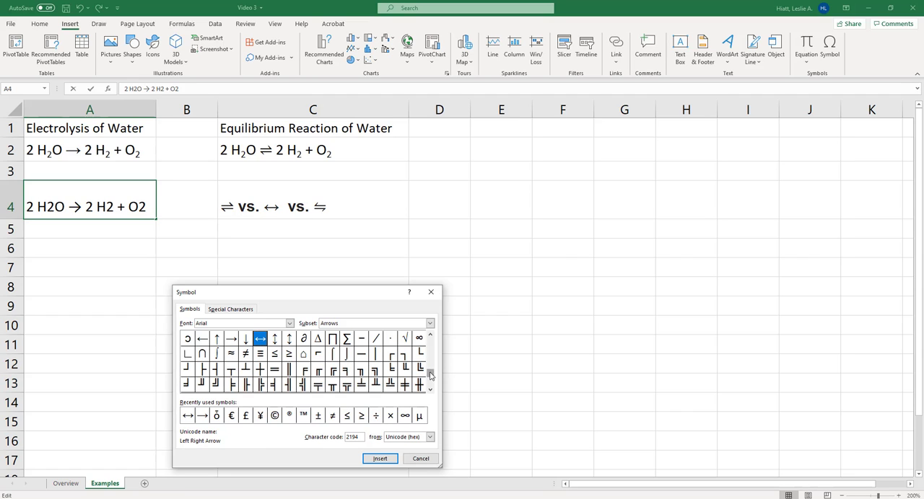
mouse_move(431, 375)
mouse_down()
mouse_move(430, 344)
mouse_move(431, 384)
mouse_up()
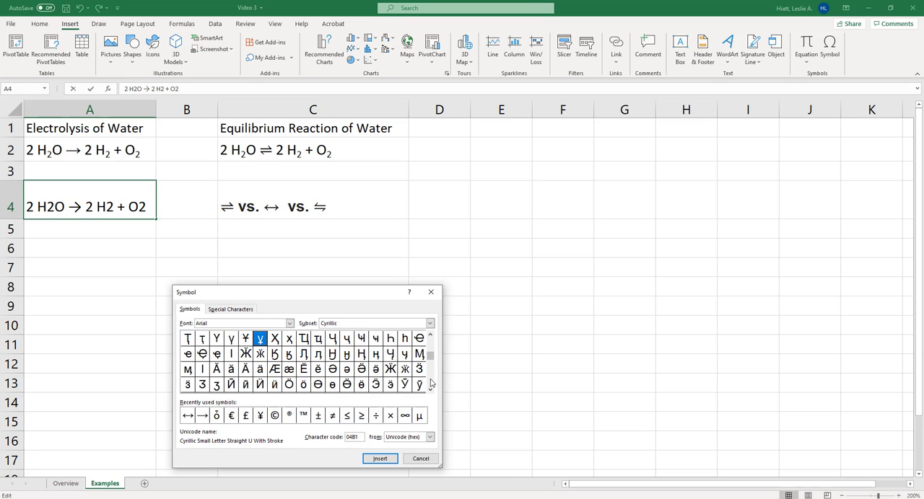
click(431, 292)
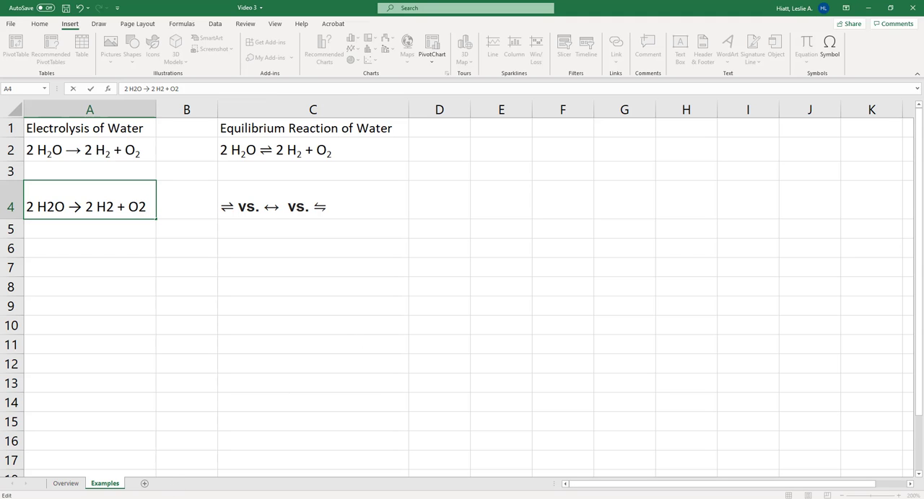
Switch to Chrome, select the ⇌ symbol in the "reaction arrow symbol" search results, and return to the Video 3 workbook
key(alt+Tab)
click(148, 5)
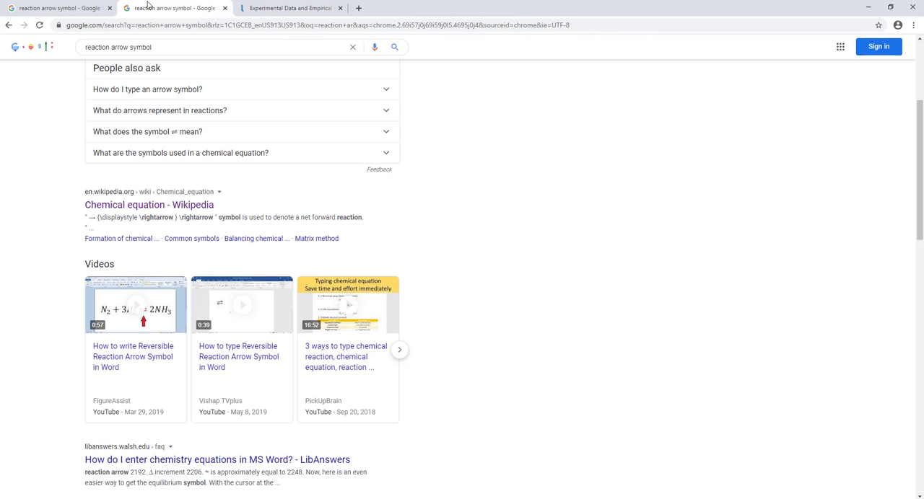
scroll(435, 212, up, 2)
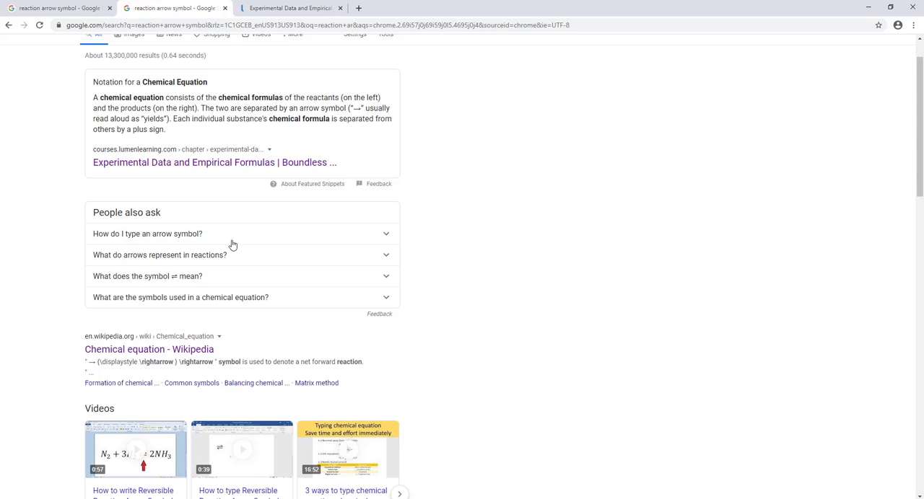
click(130, 281)
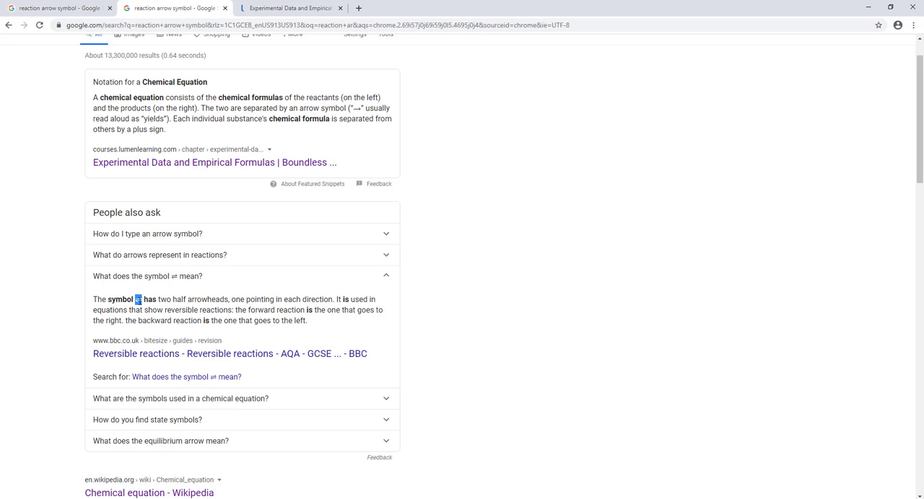
click(197, 498)
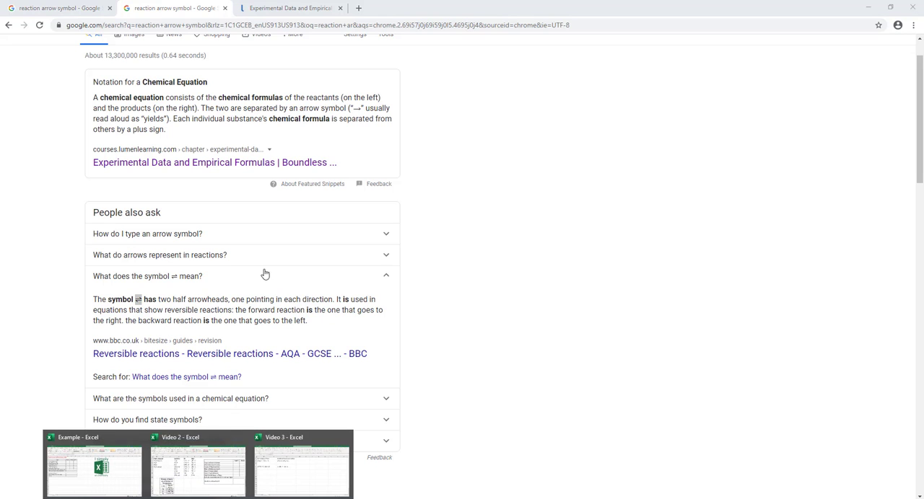
click(286, 469)
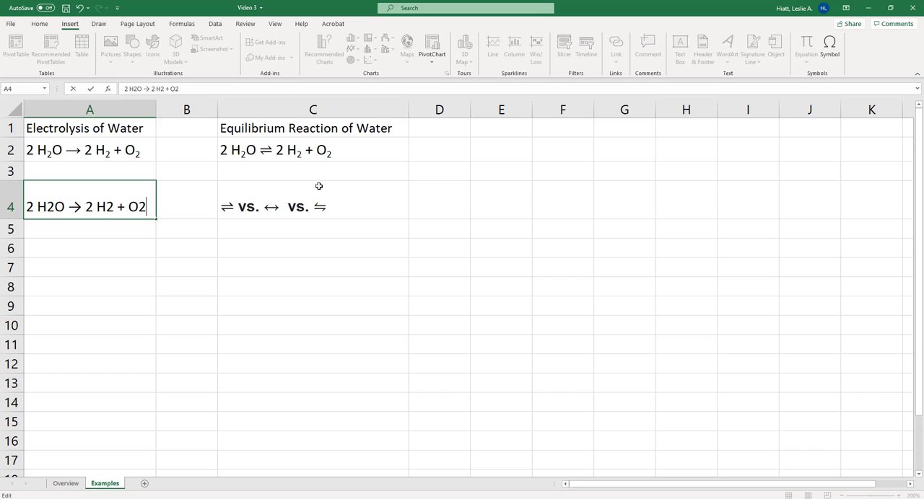
Highlight the ⇌ arrow within the equilibrium equation in C2, leaving the cell's content unedited
click(272, 148)
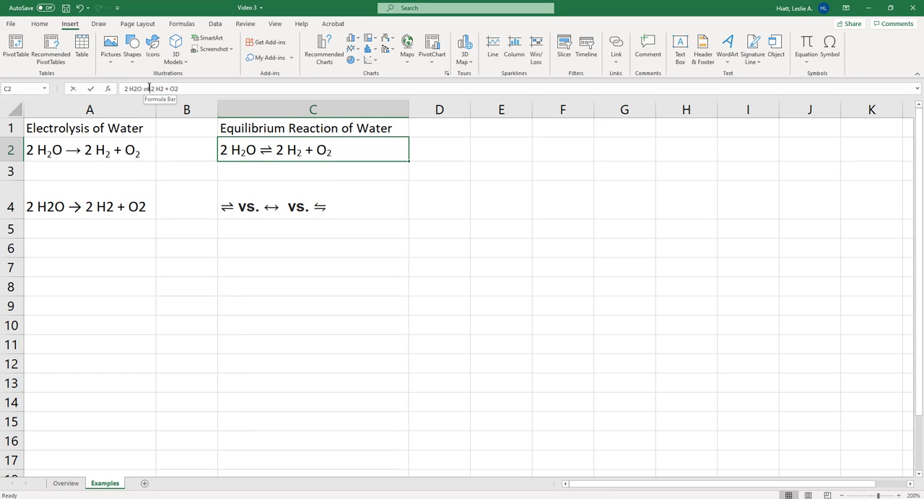
drag(149, 89, 144, 88)
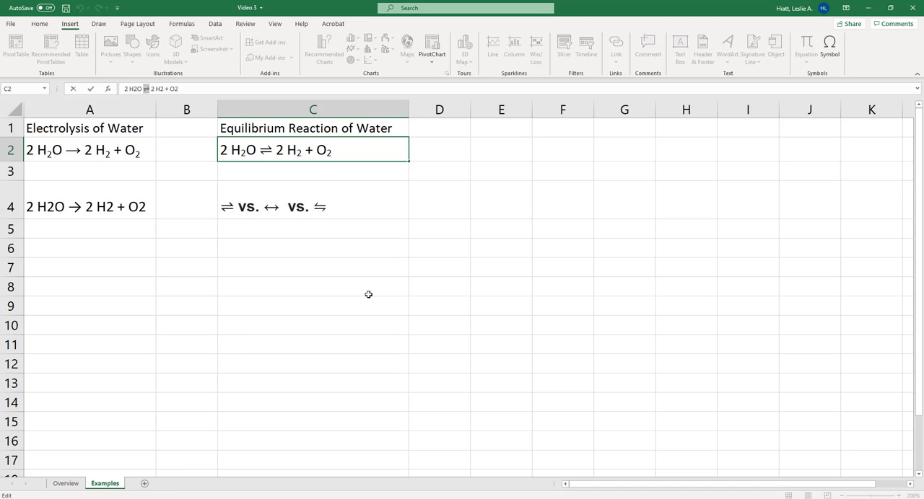
key(Return)
click(307, 311)
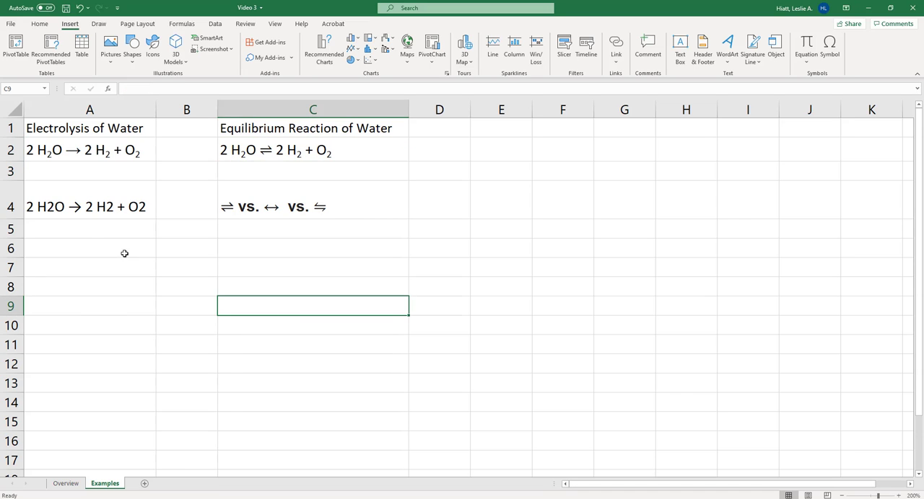
Format the 2 in H2O as subscript in A4's equation
click(69, 206)
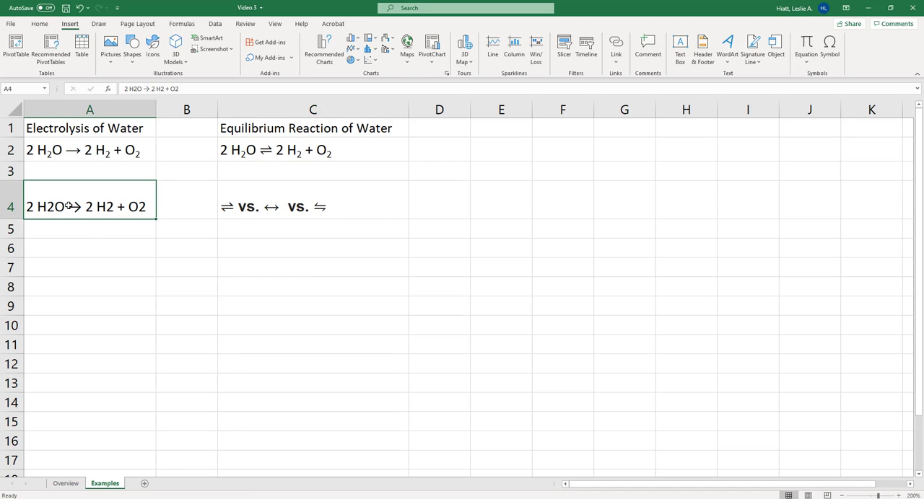
click(135, 88)
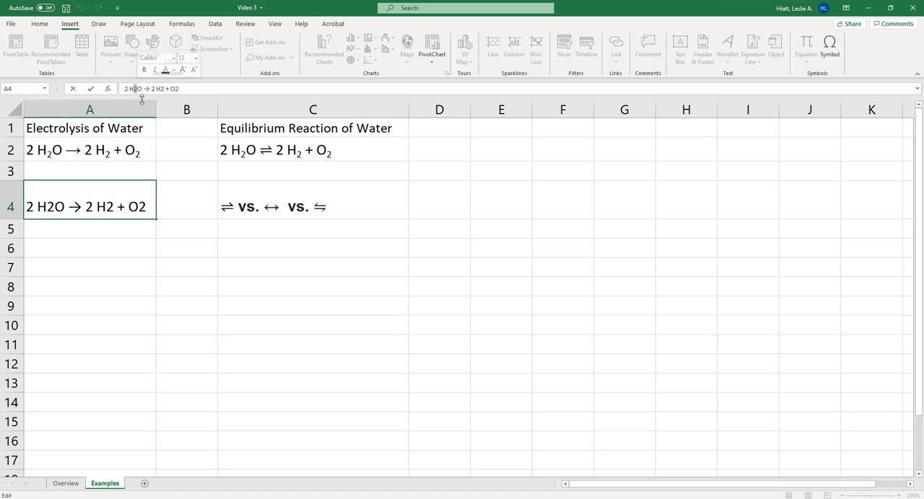
click(46, 27)
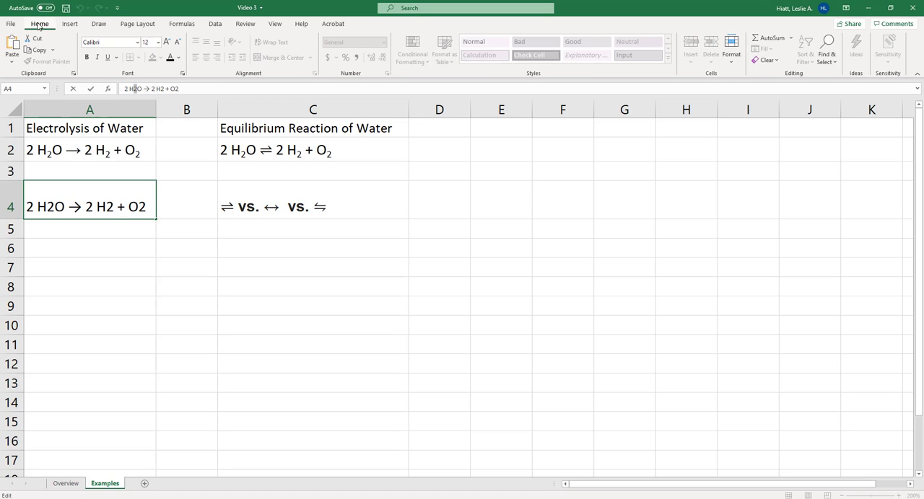
click(183, 74)
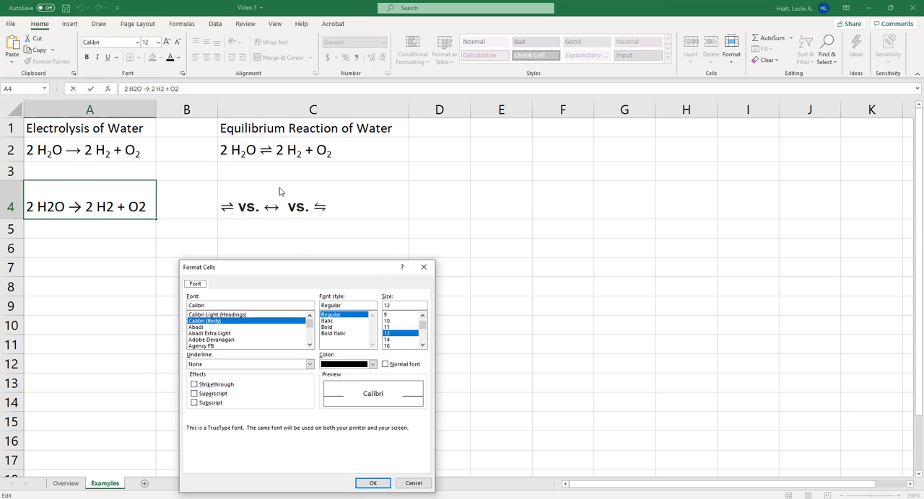
click(205, 406)
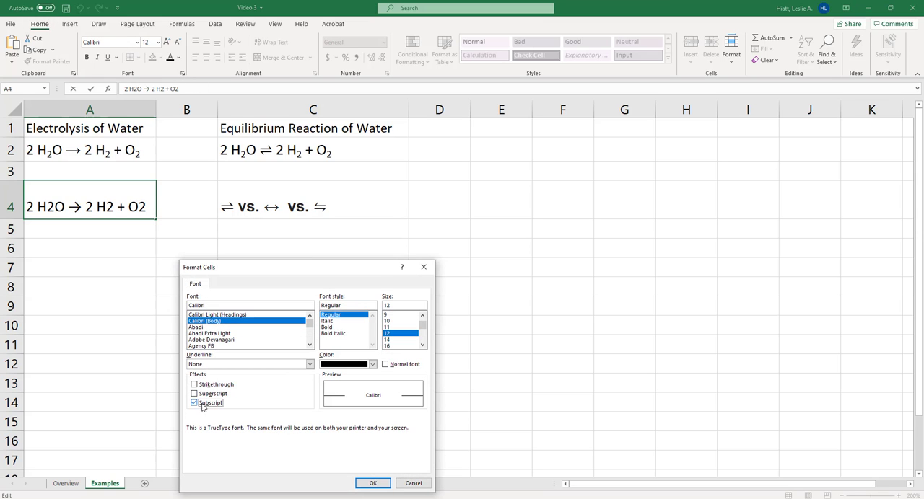
click(381, 483)
Format the 2 after the H in the hydrogen product as subscript in A4's equation
drag(161, 89, 165, 89)
click(182, 74)
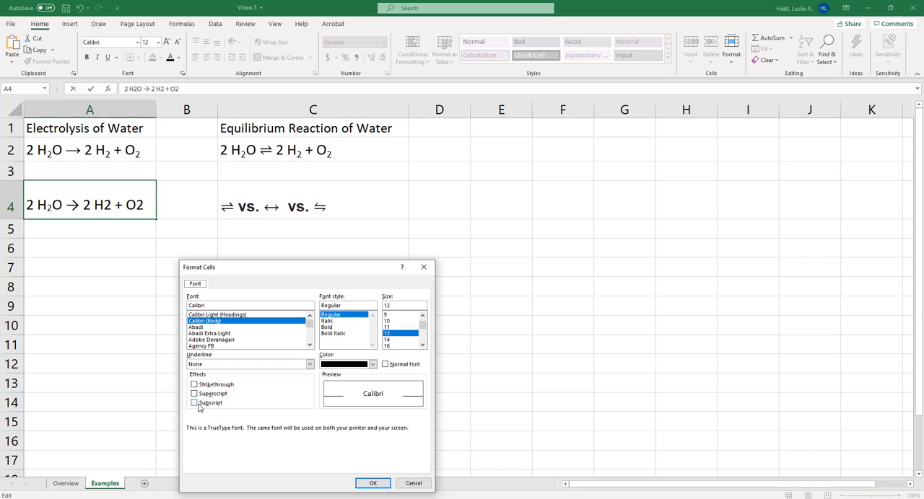
click(209, 404)
key(alt+b)
key(alt+b)
key(alt+b)
key(alt+b)
key(alt+b)
key(alt+b)
key(alt+b)
key(alt+b)
click(373, 482)
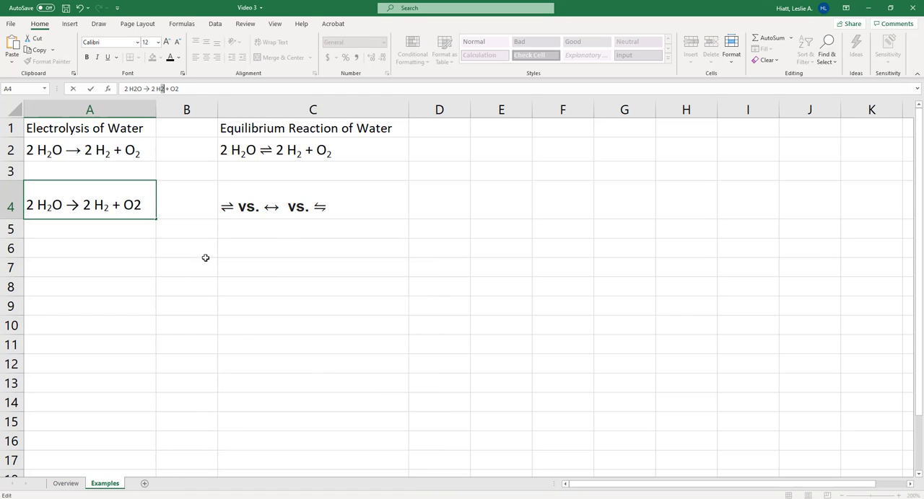
Format the 2 in O2 as subscript in A4's equation and commit the cell
click(176, 88)
click(183, 73)
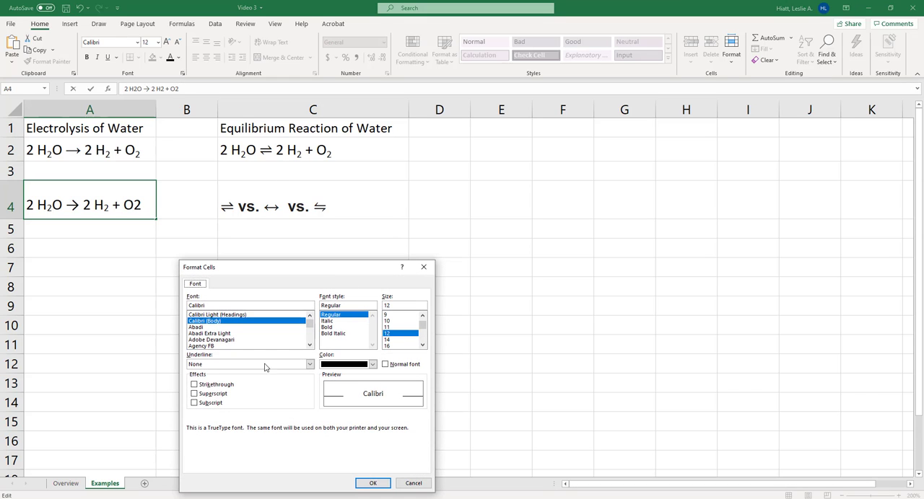
click(211, 403)
click(373, 484)
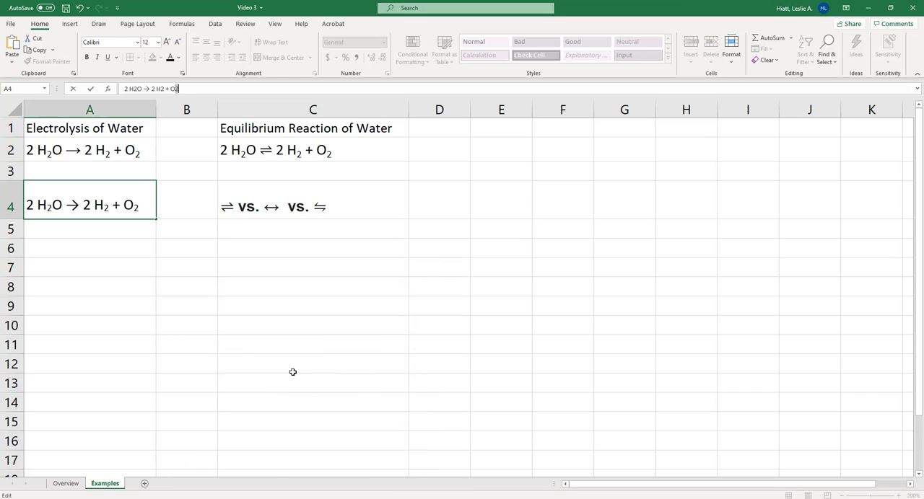
key(Return)
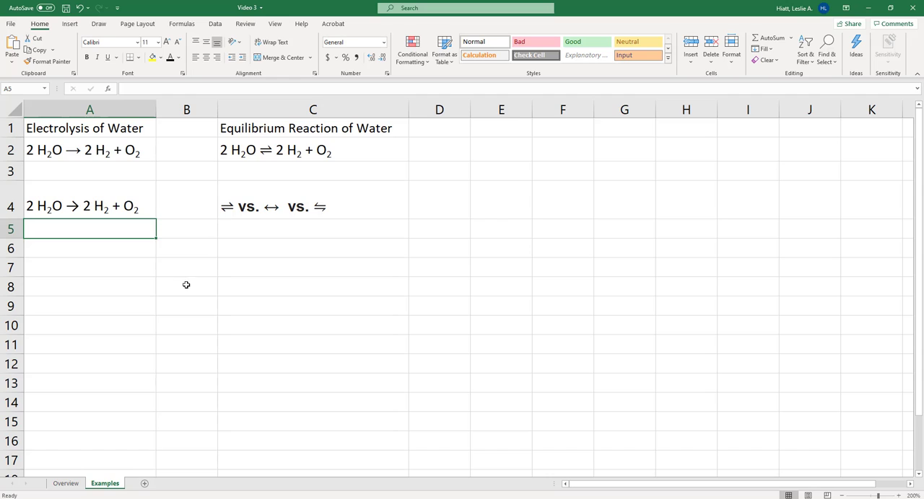
Copy the equilibrium arrow ⇌ from the arrow comparison in C4 into C6
click(243, 150)
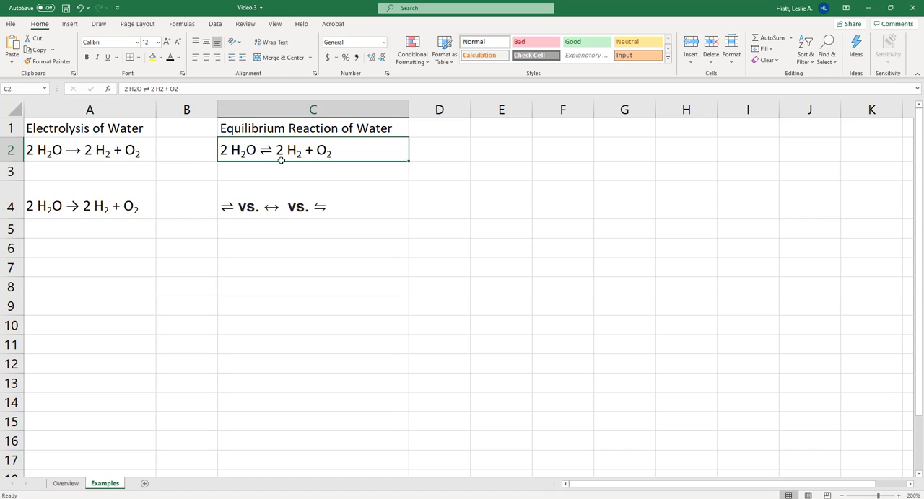
click(248, 207)
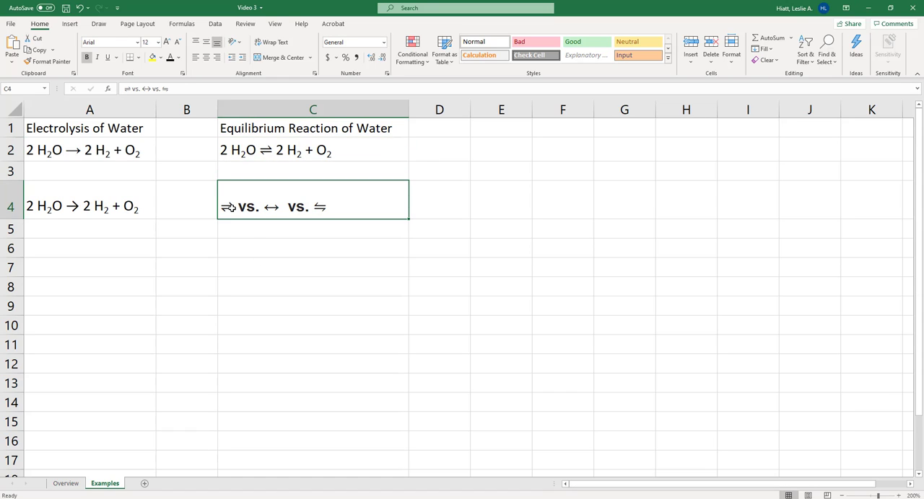
click(262, 261)
click(240, 209)
click(132, 87)
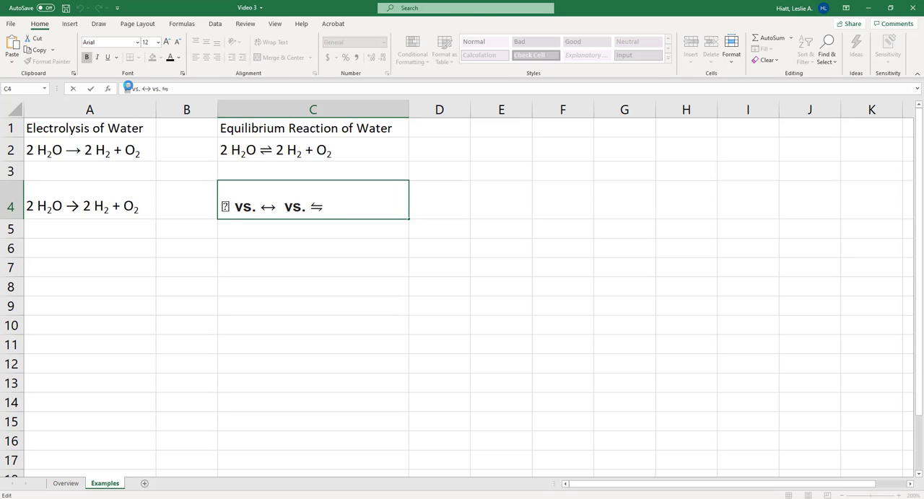
key(Return)
key(Return)
text(⇌)
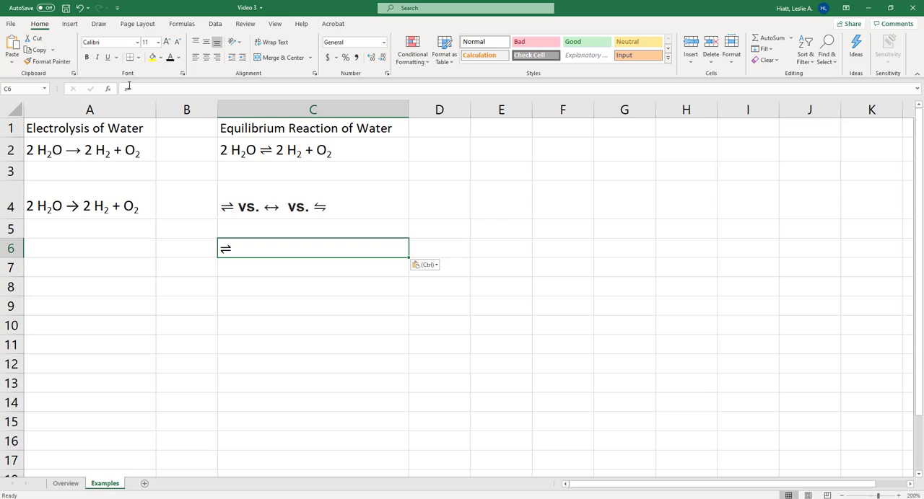
click(260, 285)
click(321, 209)
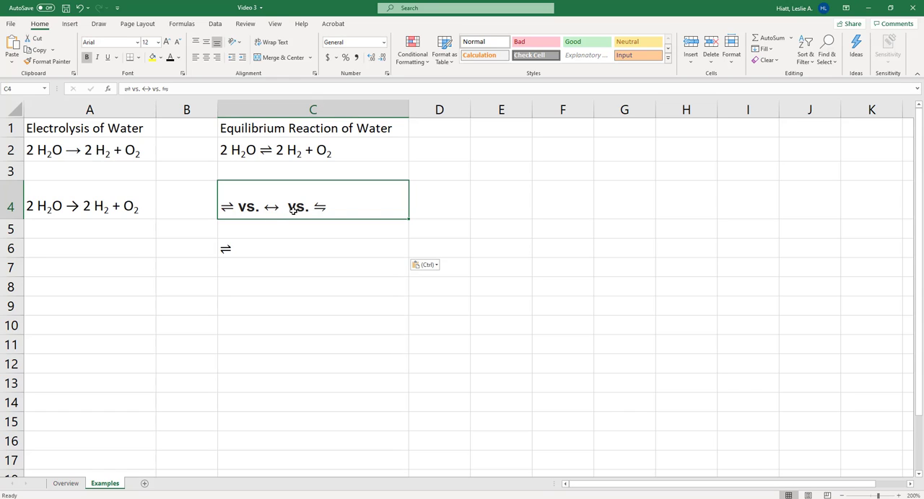
click(282, 288)
Make the "Electrolysis of Water" heading in A1 bold and underlined
click(52, 132)
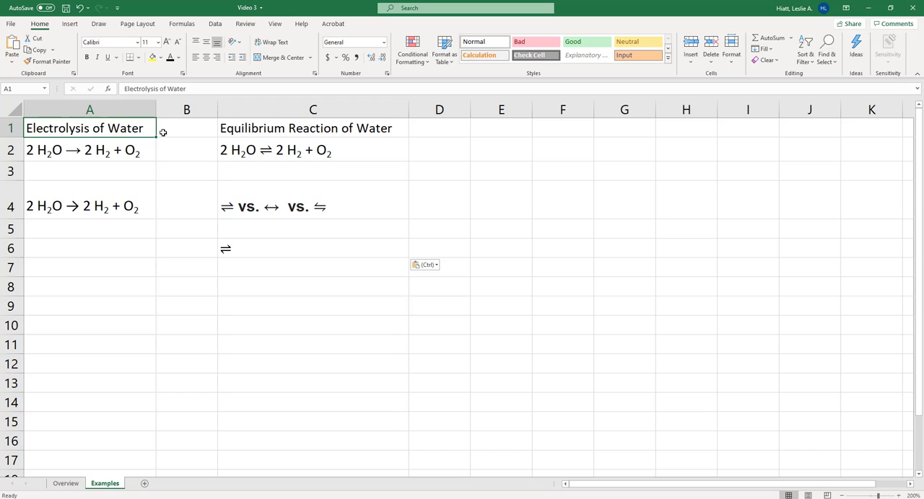
key(ctrl+b)
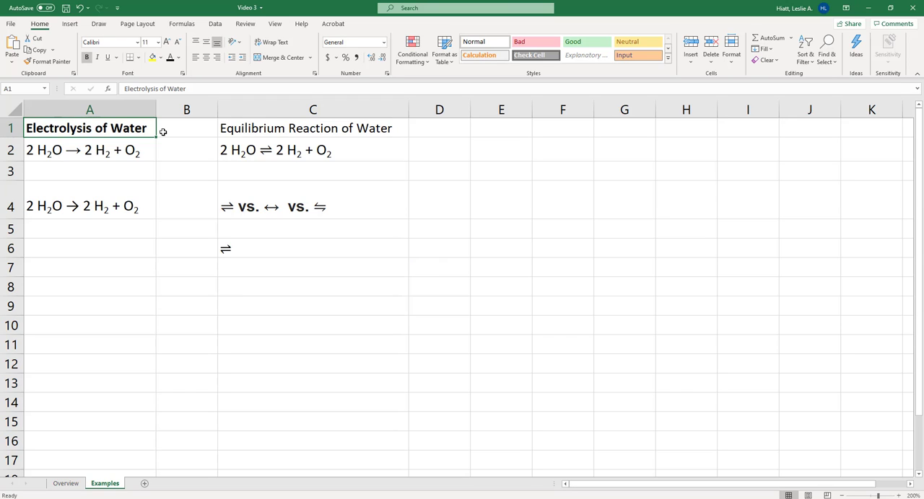
key(ctrl+u)
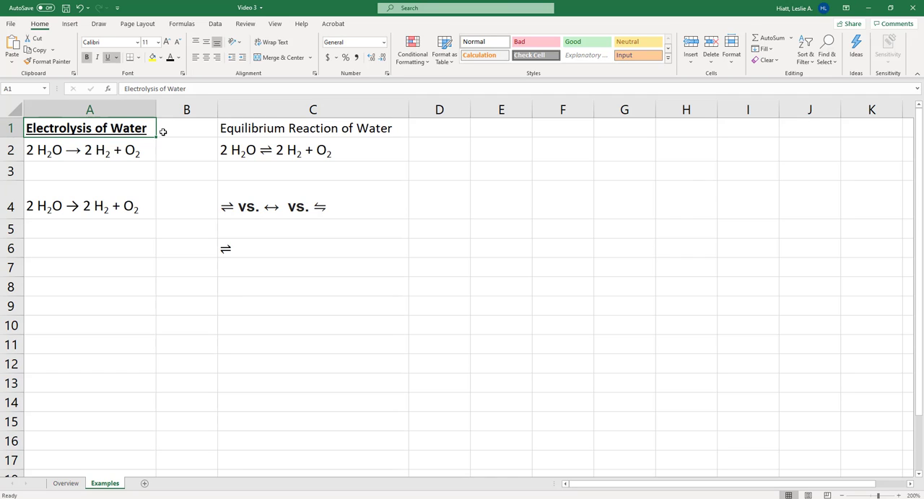
Switch bold and underline off and back on for the heading in A1
key(ctrl+b)
key(ctrl+b)
key(ctrl+b)
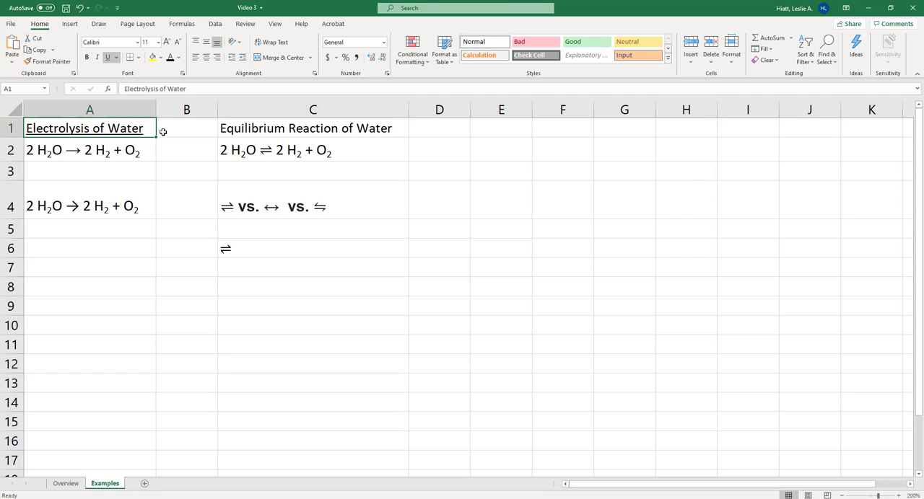
key(ctrl+u)
key(ctrl+u)
key(ctrl+u)
key(ctrl+u)
key(ctrl+b)
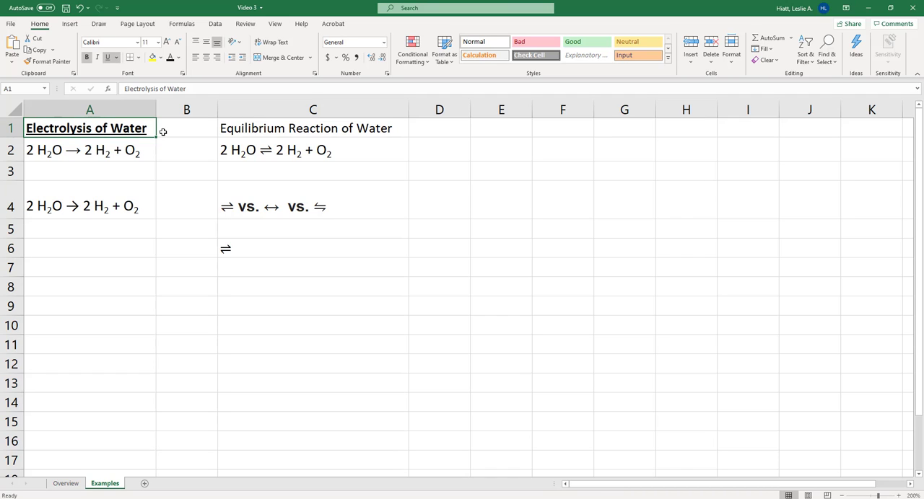
Try italic without underline on A1's heading, and return it to bold and underlined
click(87, 58)
click(86, 58)
click(109, 58)
click(98, 58)
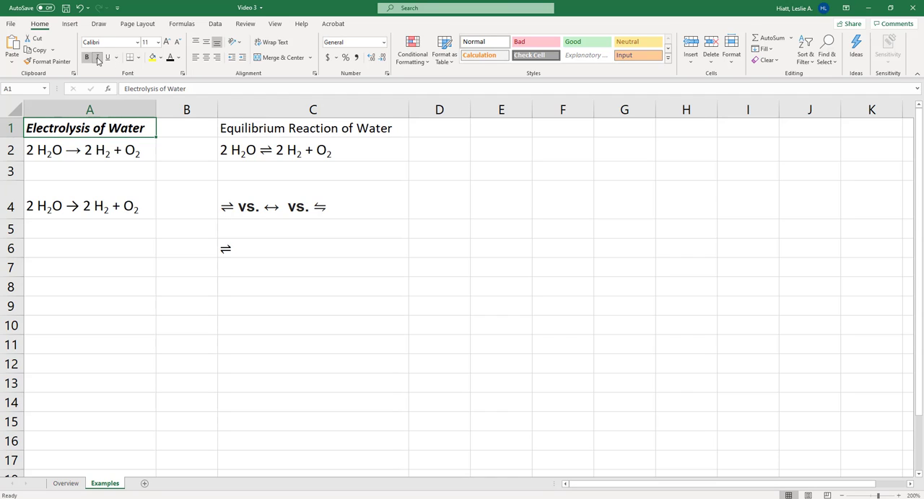
click(98, 58)
click(107, 57)
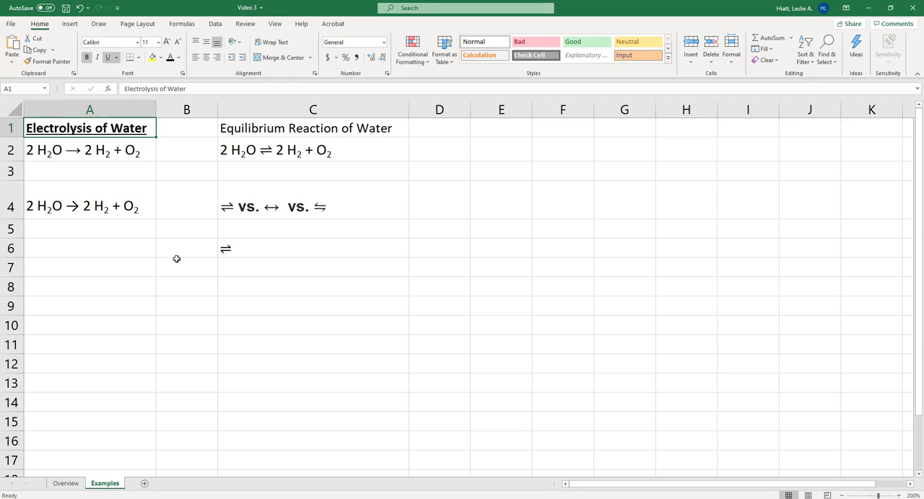
Copy A1's heading formatting onto the "Equilibrium Reaction of Water" heading in C1 with Format Painter
click(210, 344)
click(271, 125)
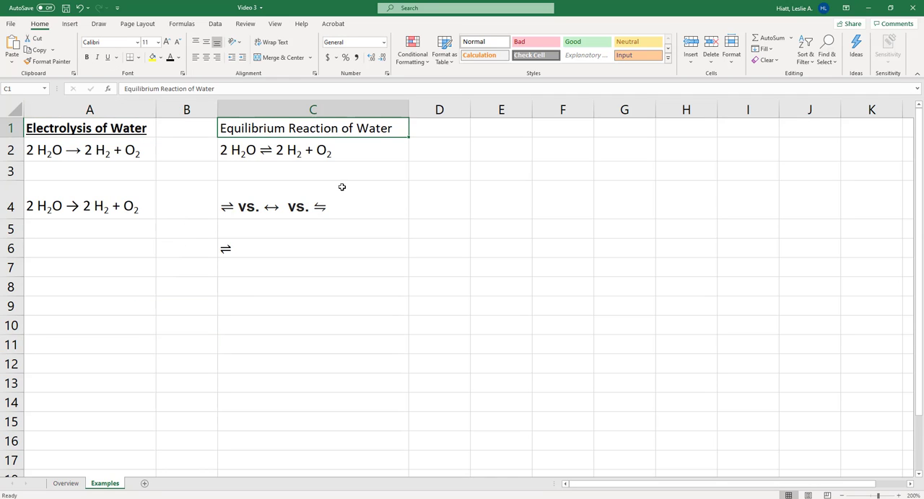
click(320, 309)
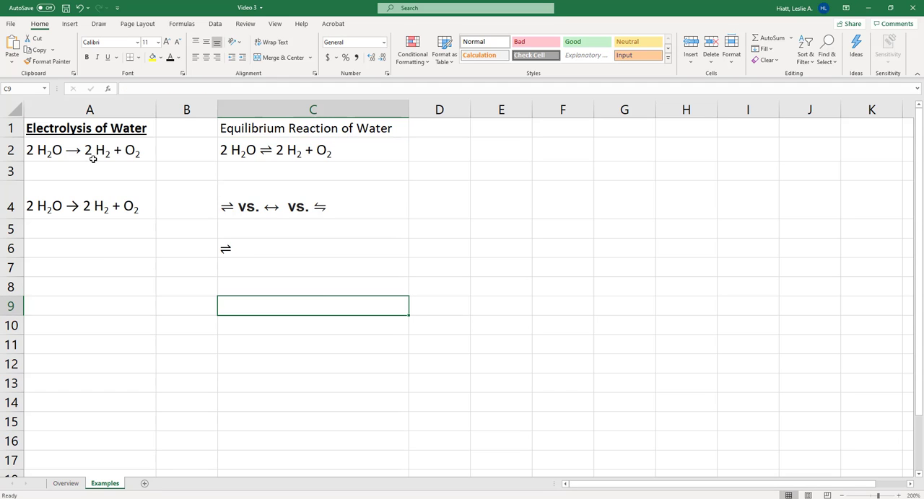
click(90, 127)
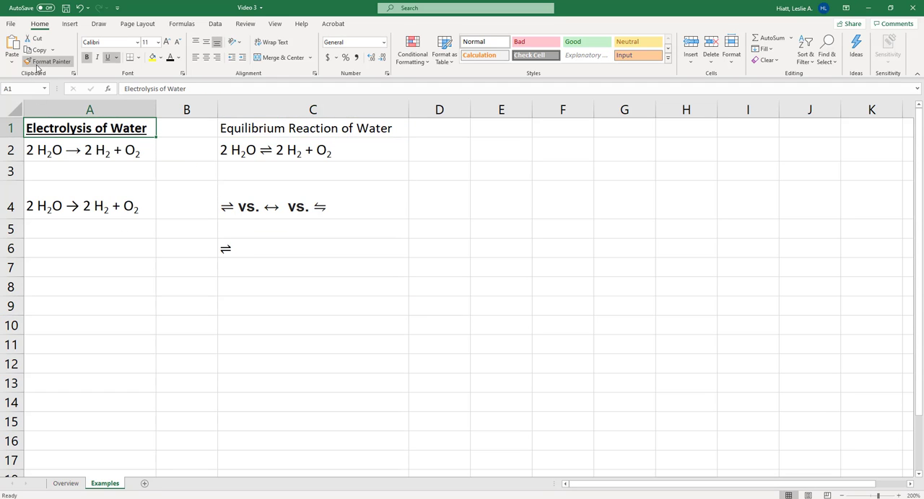
click(155, 365)
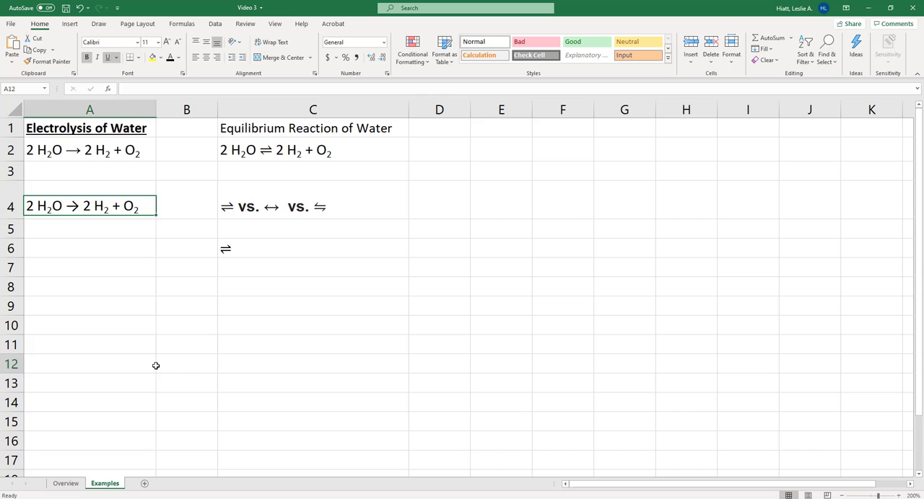
click(98, 126)
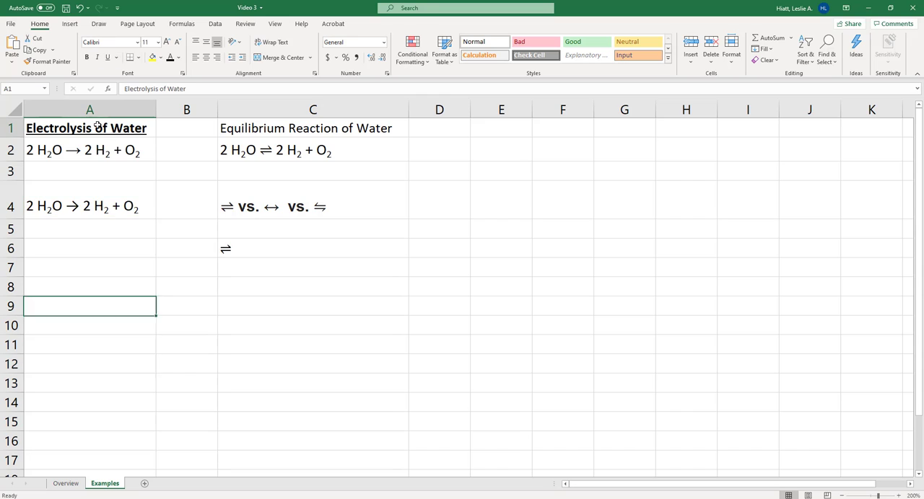
click(61, 65)
click(261, 130)
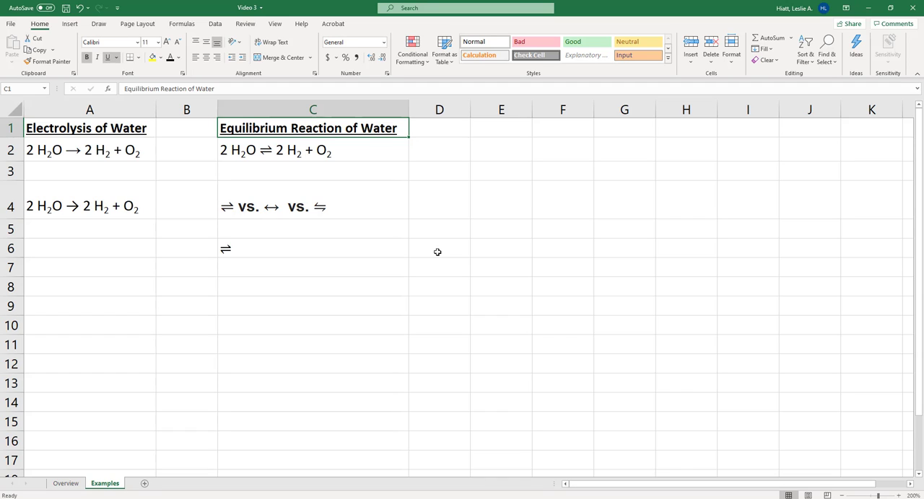
On the Overview sheet, set the font colour of the title in D1 to red
click(73, 488)
click(379, 307)
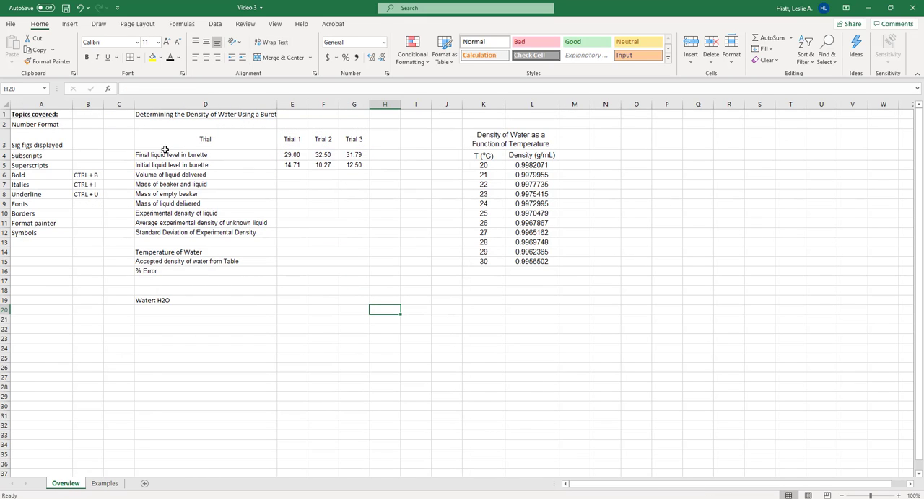
drag(153, 140, 359, 214)
click(161, 115)
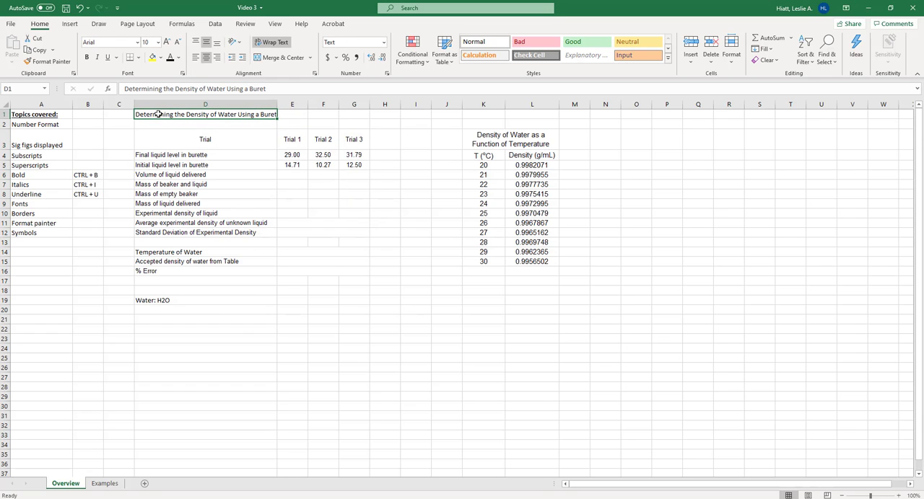
click(179, 58)
click(170, 164)
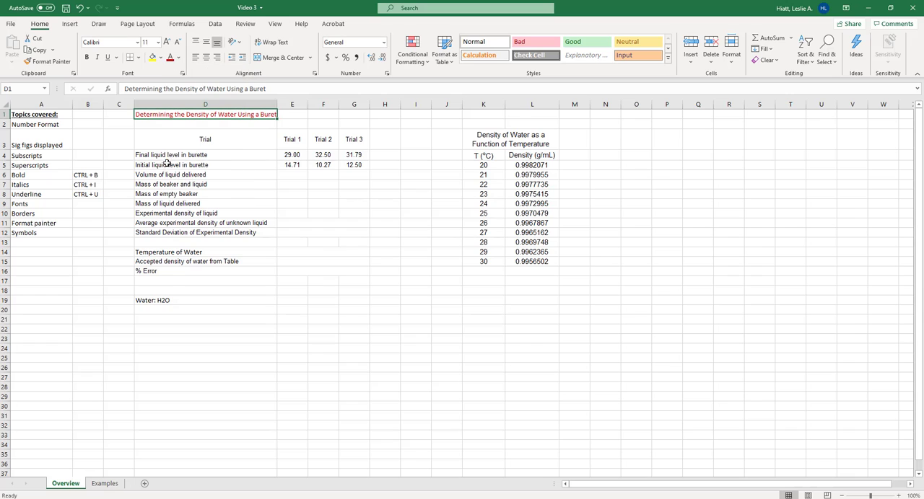
Bold the title and both tables' header text in D1:L3
click(154, 145)
drag(151, 111, 532, 142)
key(ctrl+b)
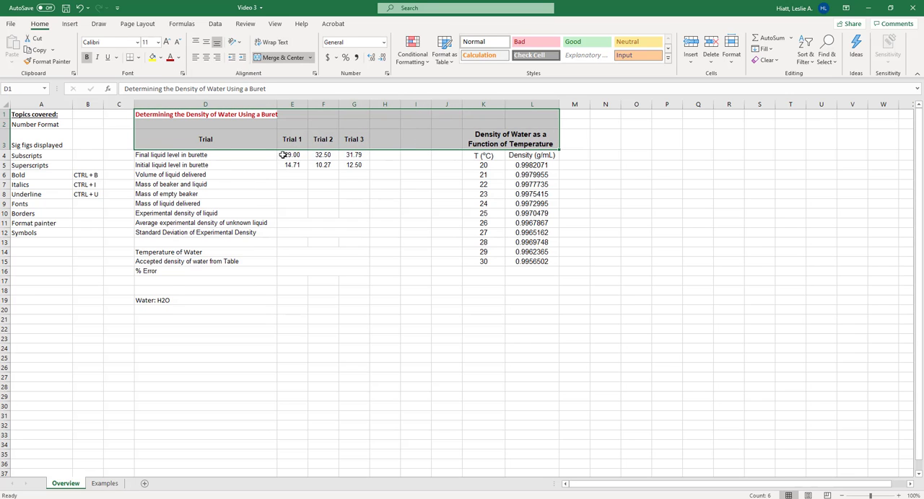
Apply thick outline and inside borders to the trial table in D3:G16
drag(173, 142, 347, 271)
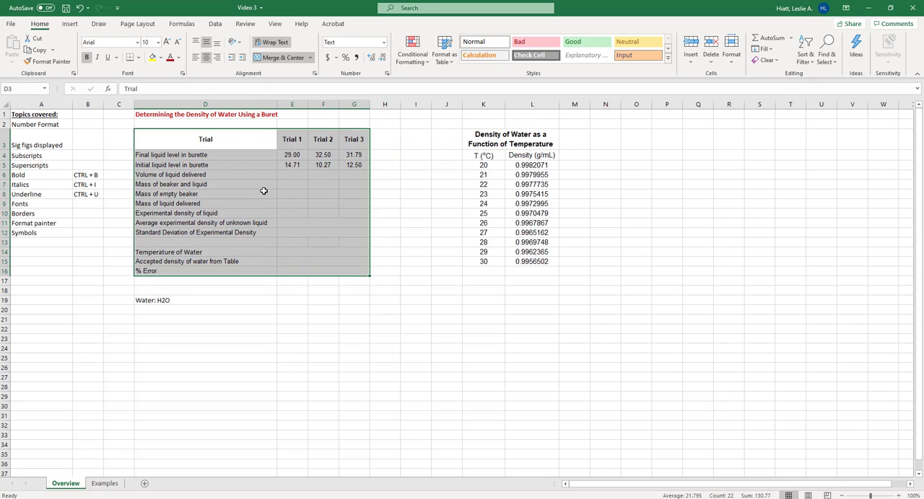
right_click(207, 188)
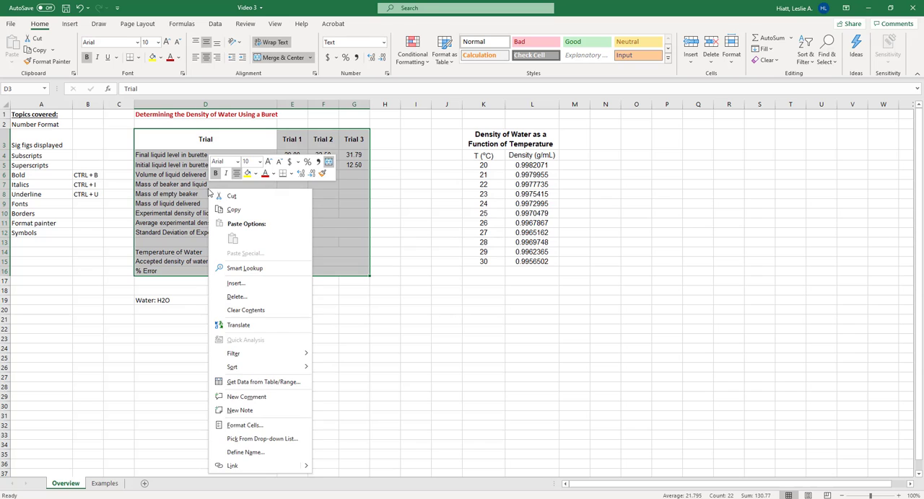
click(253, 427)
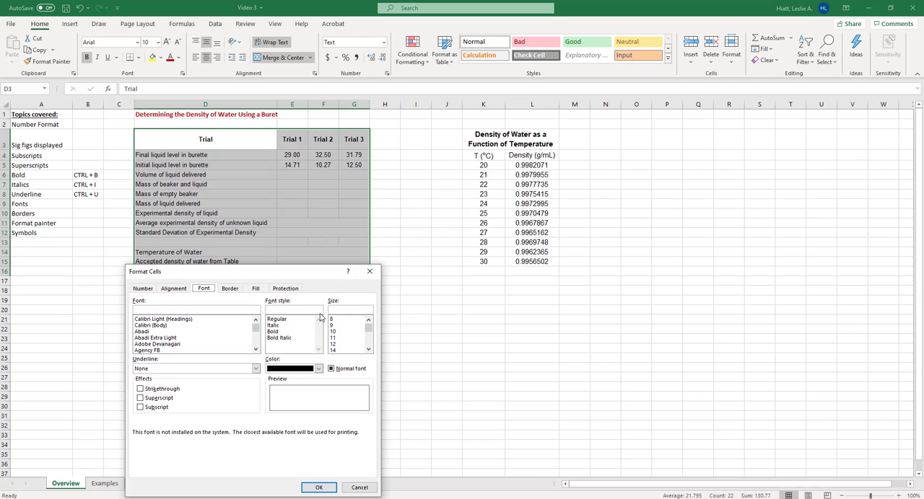
click(234, 289)
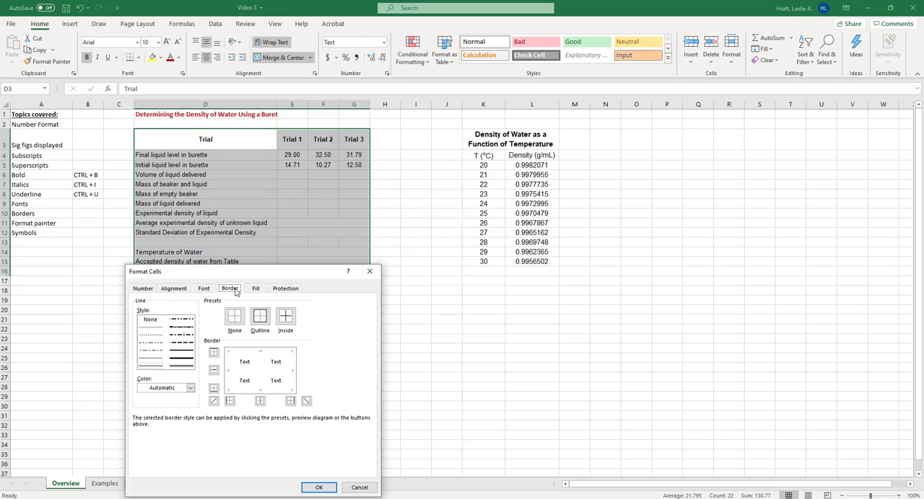
click(260, 319)
click(284, 322)
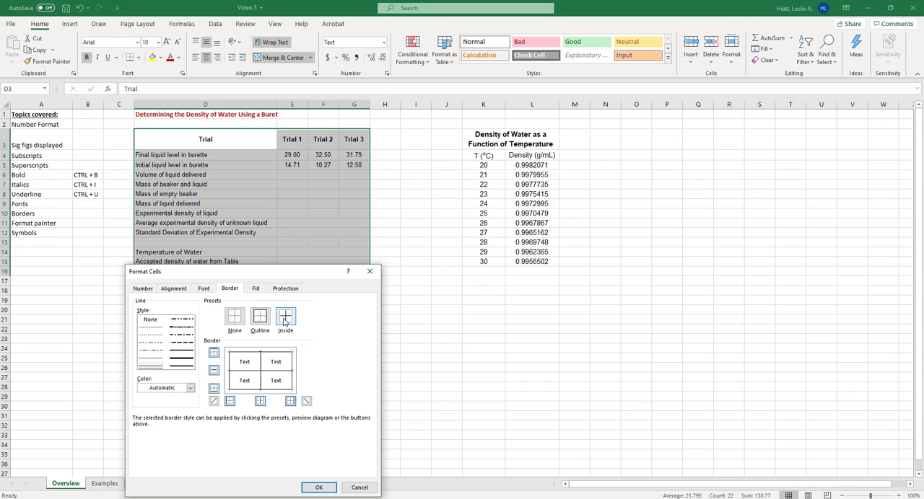
click(277, 372)
click(280, 372)
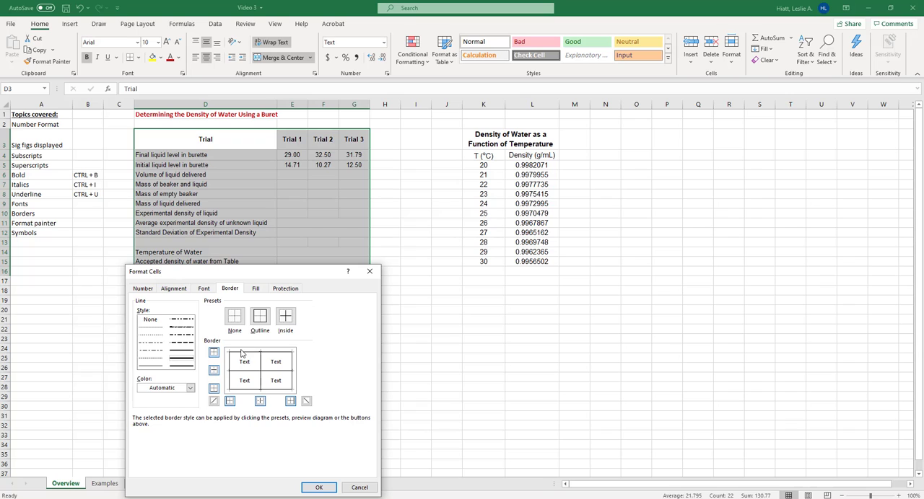
click(259, 317)
click(285, 318)
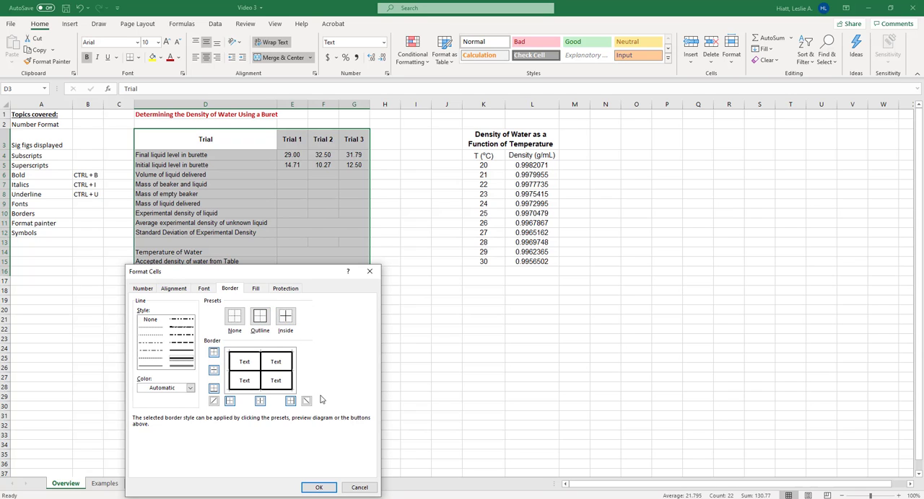
click(318, 488)
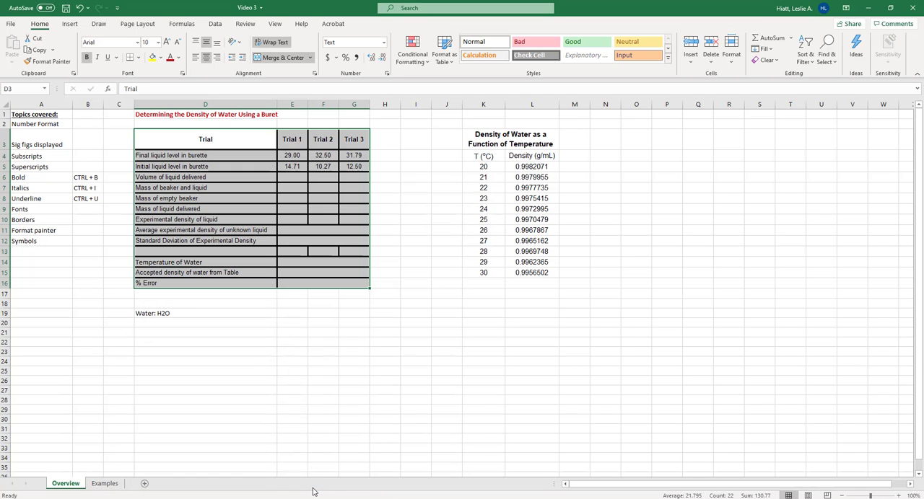
click(353, 419)
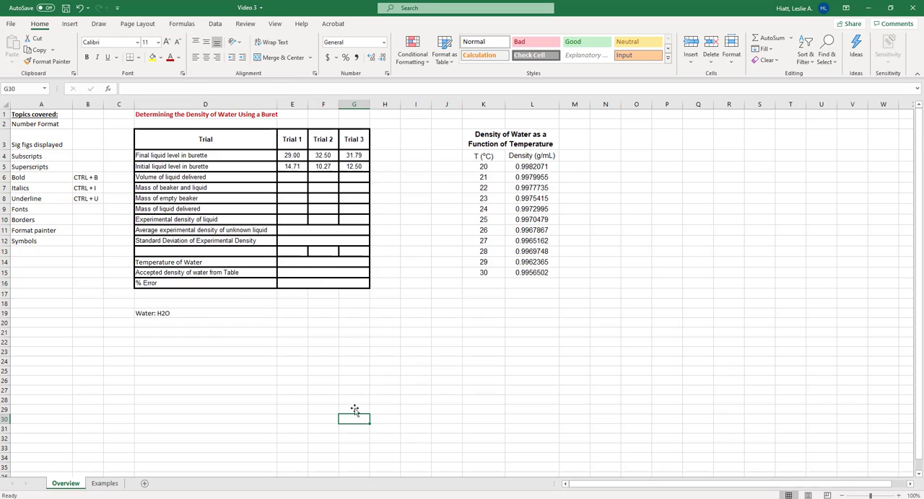
Demonstrate Merge & Center by unmerging and re-merging E11:G11 in the average experimental density row
click(325, 234)
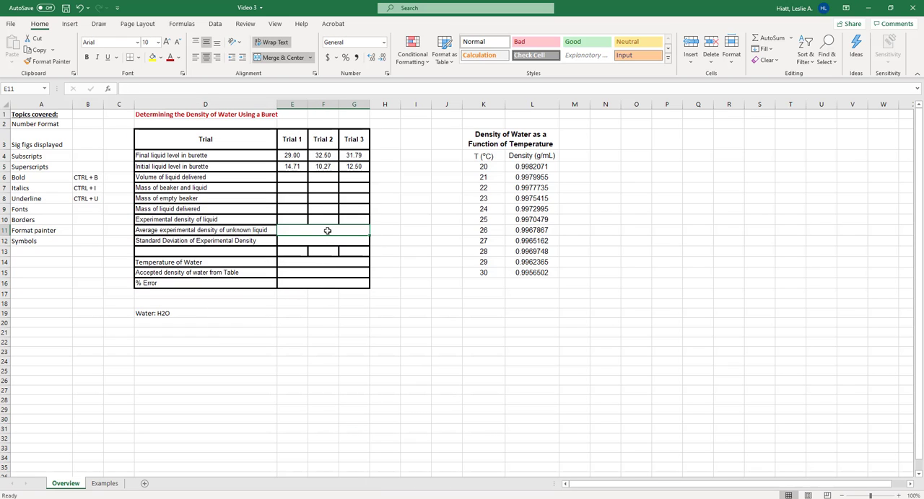
click(278, 59)
click(278, 59)
click(427, 252)
click(303, 230)
click(202, 234)
drag(297, 220, 356, 220)
click(320, 230)
click(278, 62)
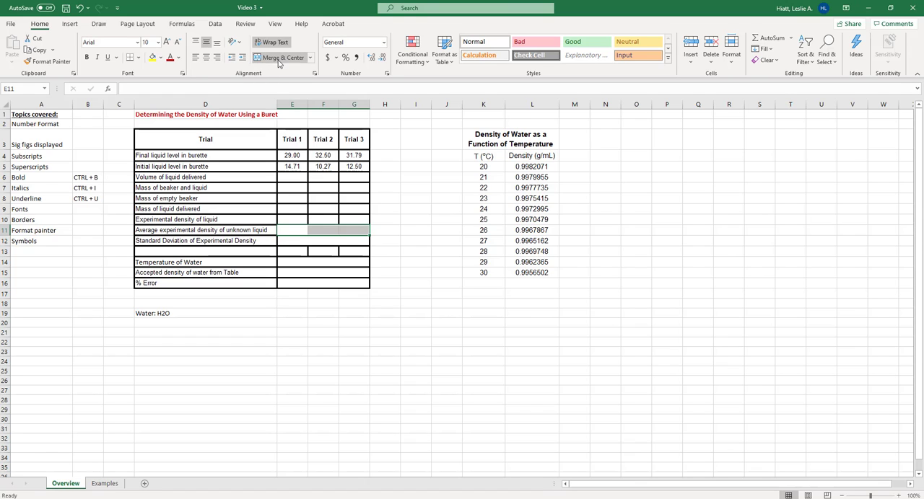
click(417, 273)
click(362, 234)
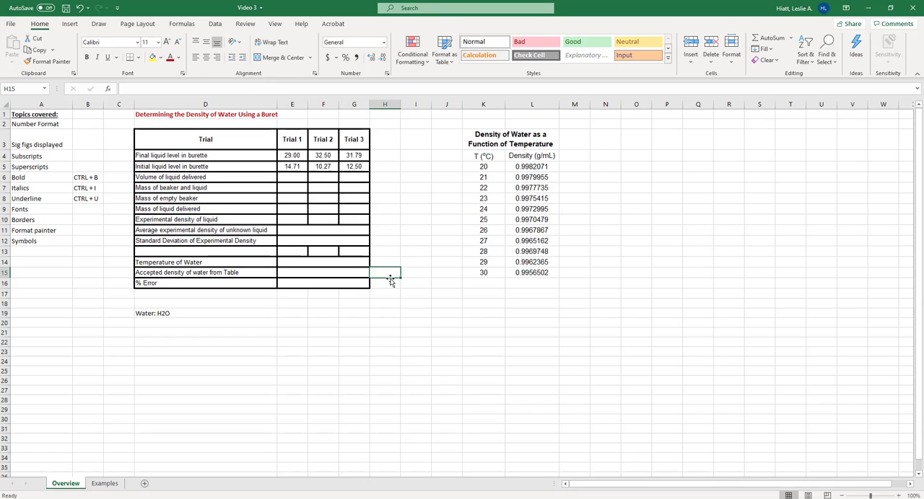
Copy the merged-cell formatting of E12 onto E13:G13 with Format Painter
click(295, 242)
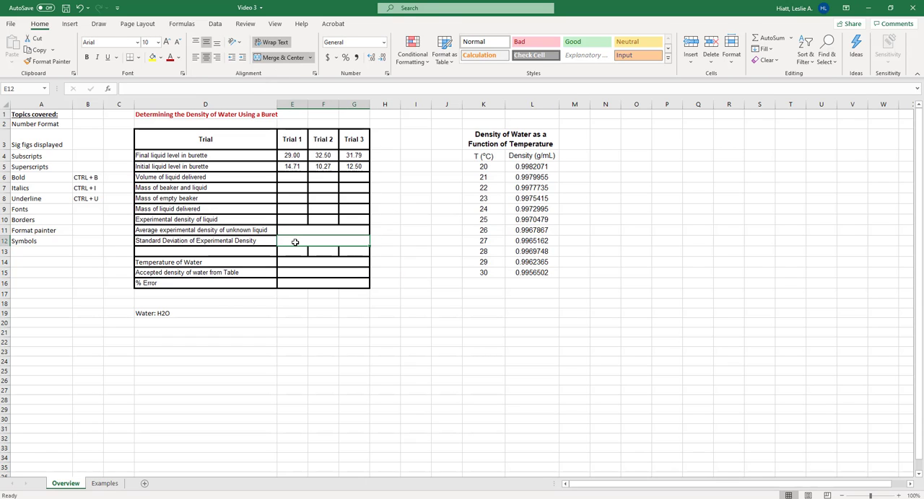
click(48, 62)
drag(293, 251, 360, 253)
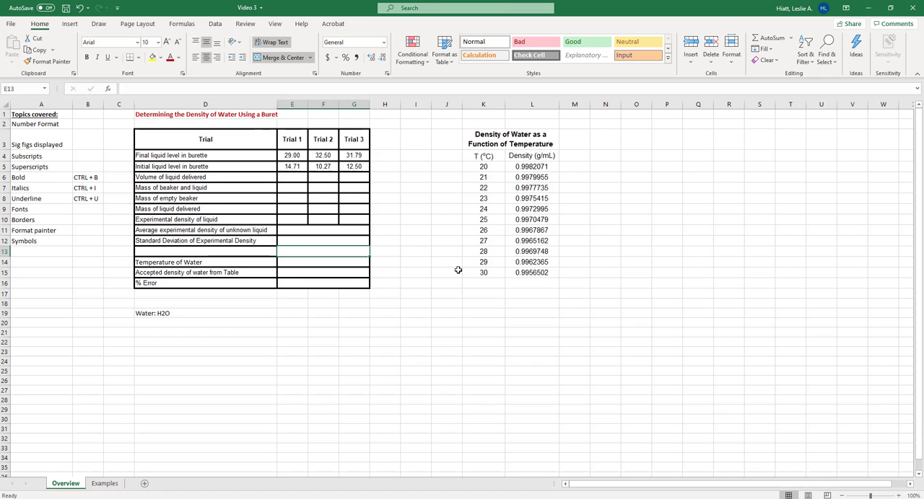
click(441, 261)
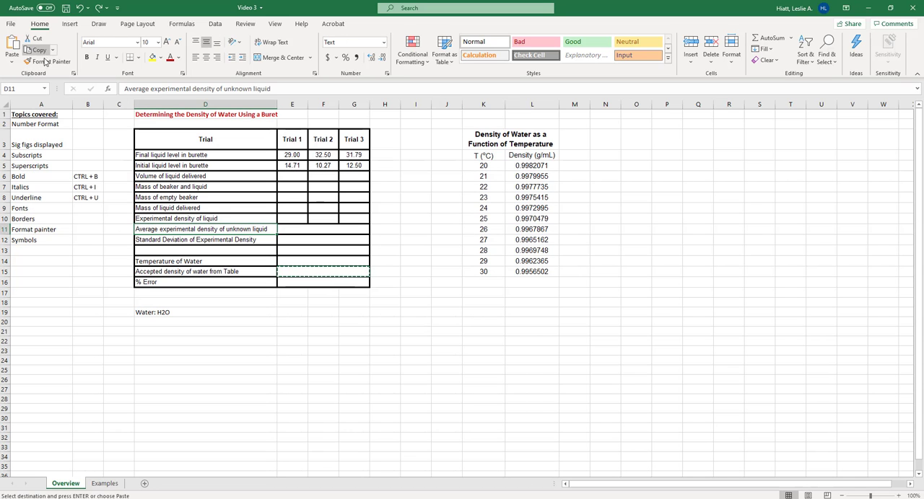
Copy D11's bordered cell formatting onto the water density table in K3:L15 with Format Painter
click(45, 62)
mouse_move(477, 136)
mouse_down()
mouse_move(532, 203)
mouse_move(527, 272)
mouse_up()
click(551, 359)
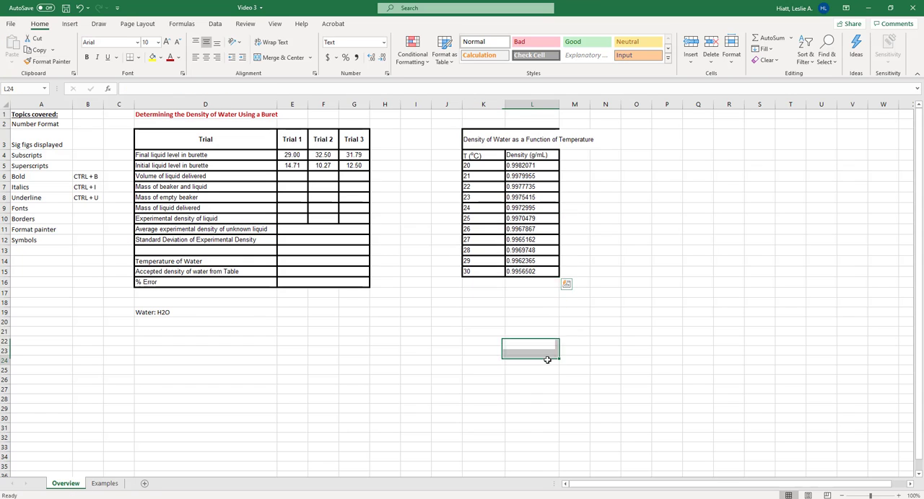
Apply bold and underline to cell L3 in the water density table's heading row
click(507, 139)
key(ctrl+b)
key(ctrl+u)
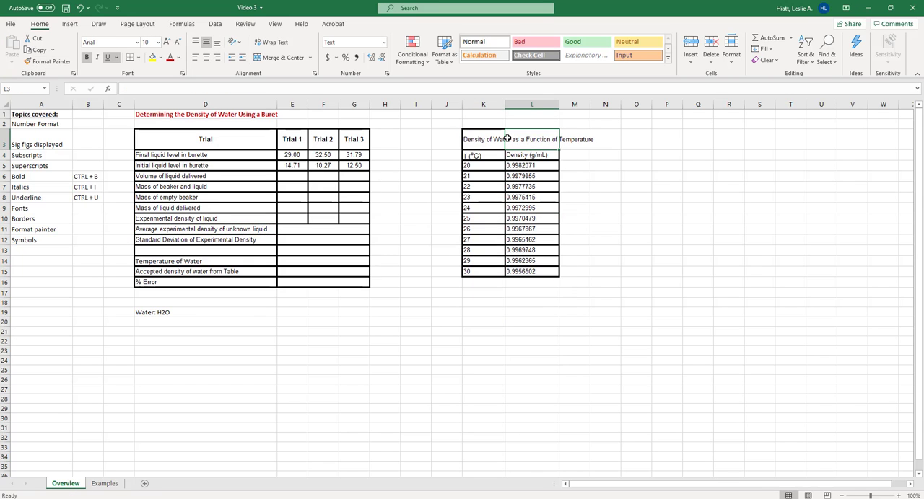
Apply bold and underline to the water density table's title in K3
click(599, 197)
click(501, 134)
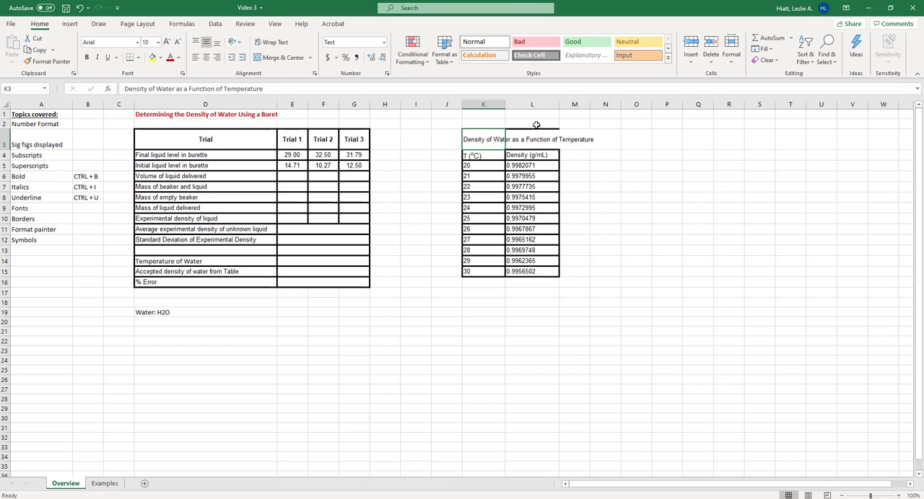
key(ctrl+b)
key(ctrl+u)
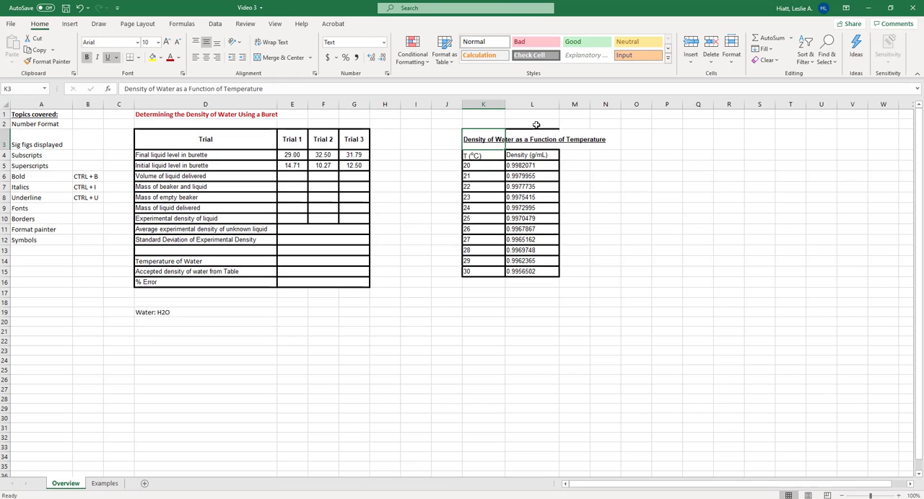
Wrap the water density table's title text and merge and center it across K3:L3
click(276, 44)
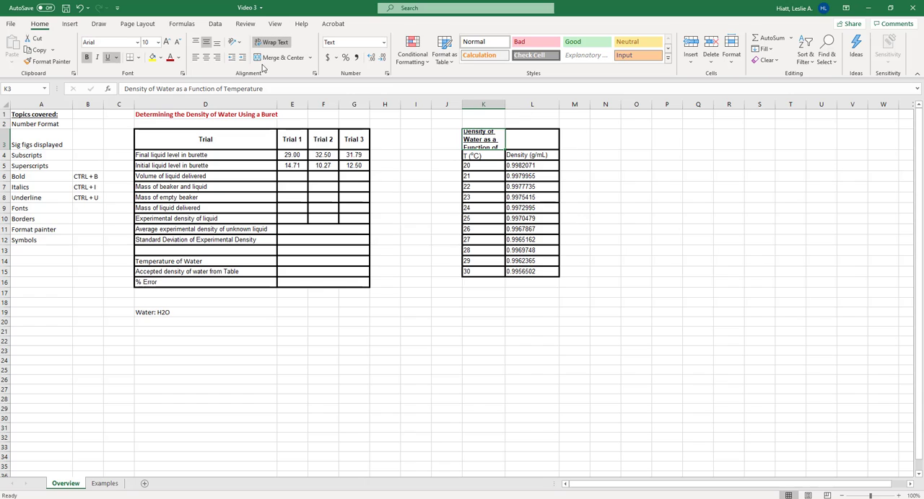
click(276, 58)
drag(513, 139, 488, 137)
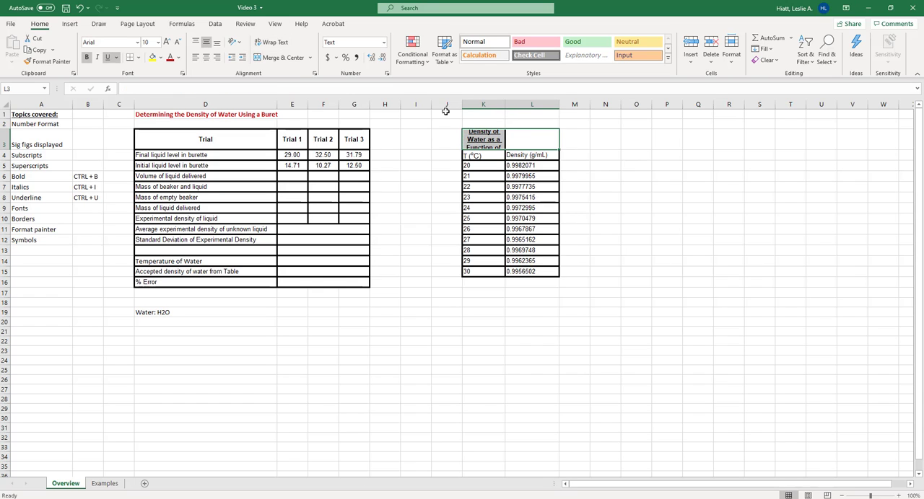
click(284, 58)
click(632, 207)
click(581, 241)
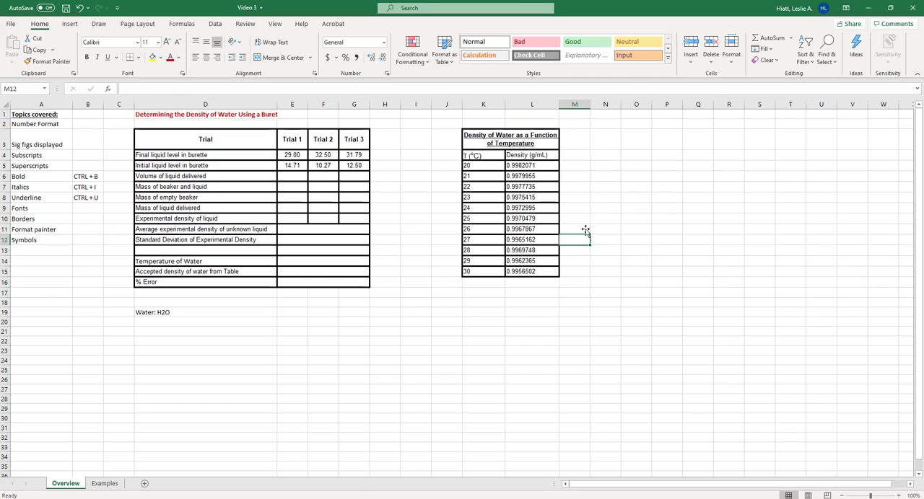
Remove the underline from the merged title of the water density table
click(530, 142)
key(ctrl+u)
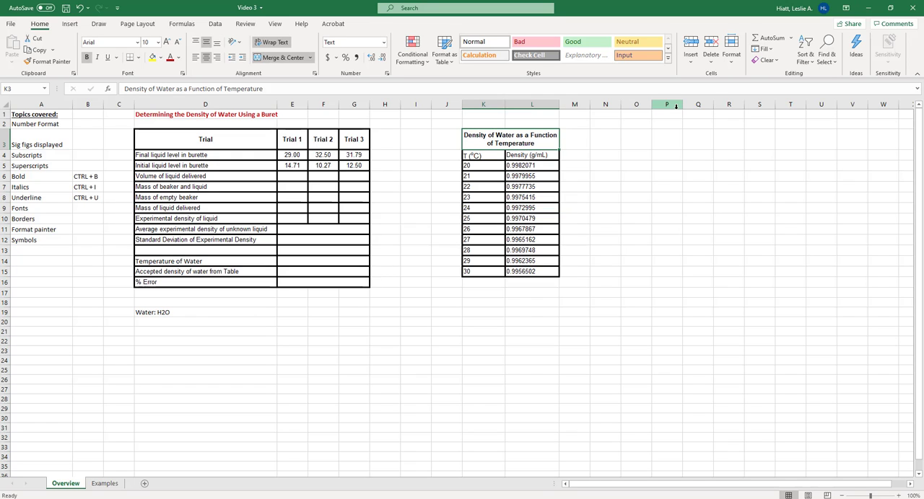
click(639, 210)
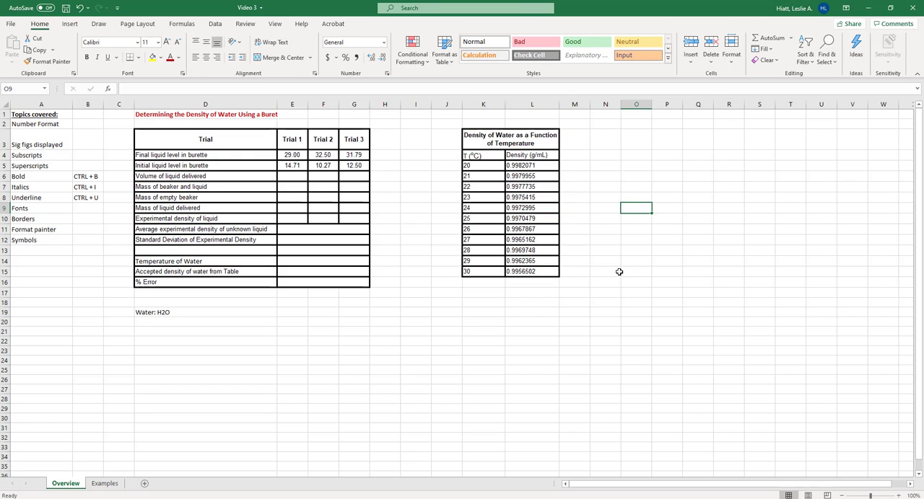